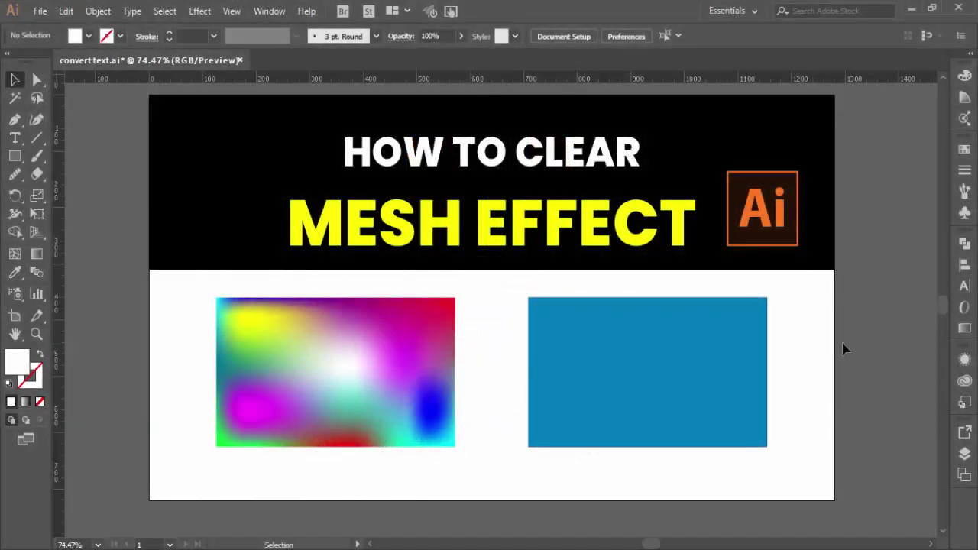
# Step: Select all artwork on the convert text.ai artboard and clear it with Edit > Clear
pyautogui.moveTo(822, 467); pyautogui.dragTo(182, 119)
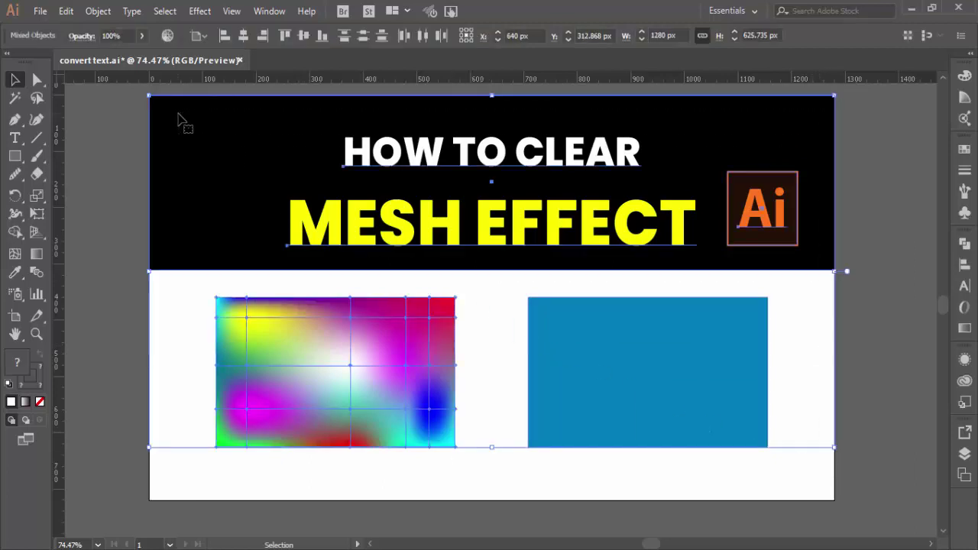
pyautogui.click(66, 11)
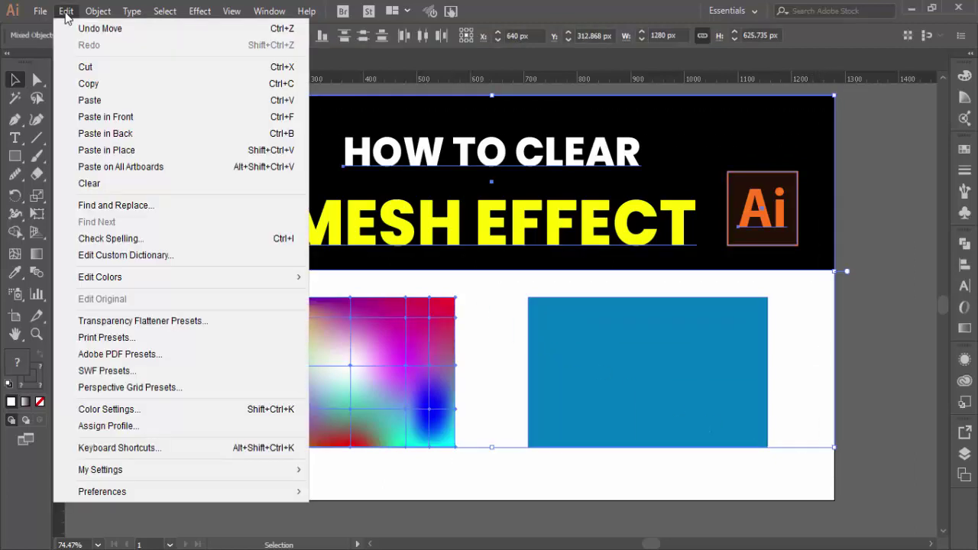
pyautogui.click(110, 184)
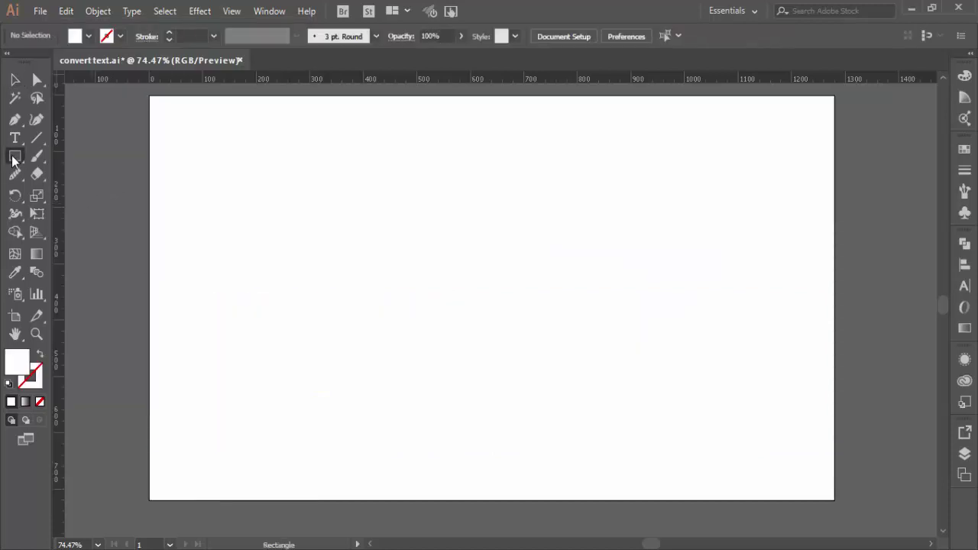
# Step: Draw a large rectangle near the artboard centre and fill it with the black swatch
pyautogui.moveTo(15, 156); pyautogui.dragTo(68, 157)
pyautogui.moveTo(317, 175); pyautogui.dragTo(661, 383)
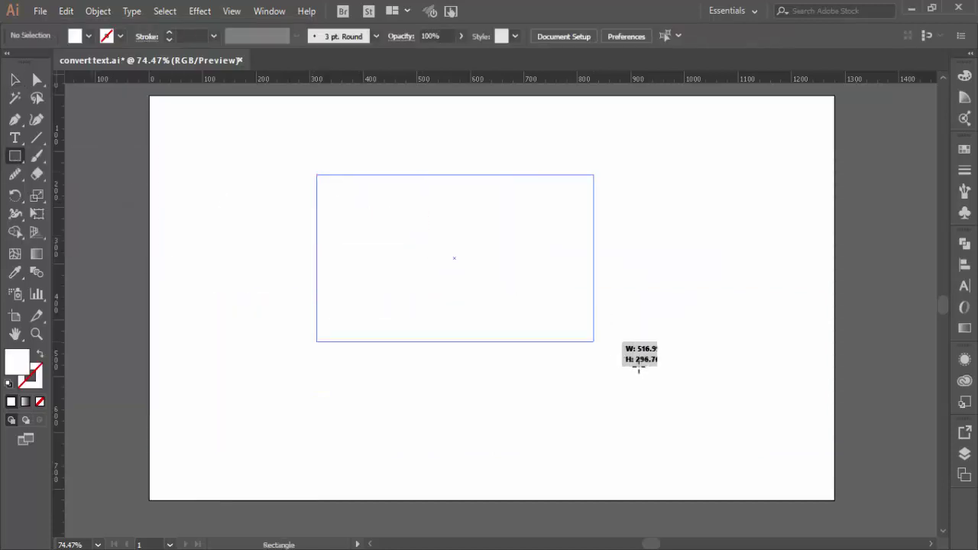
pyautogui.click(14, 81)
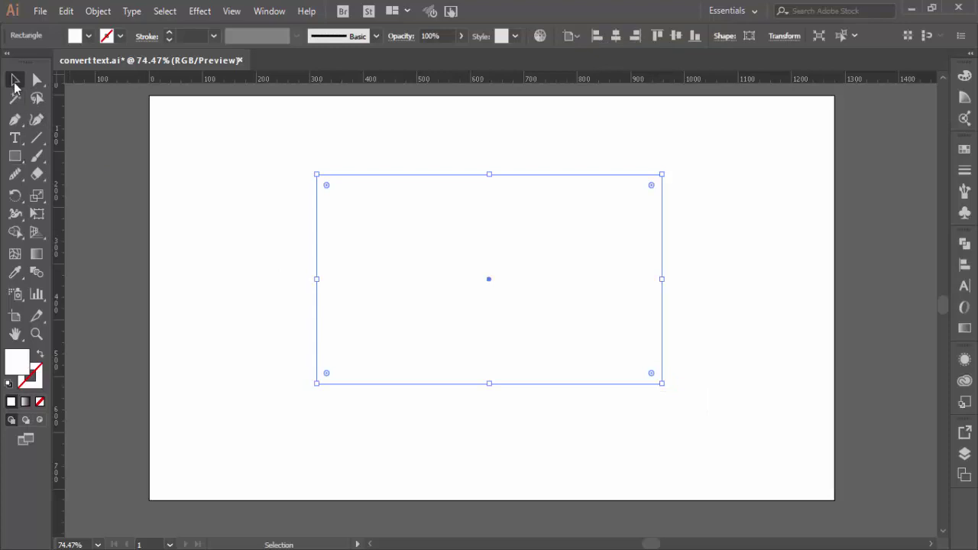
pyautogui.click(964, 150)
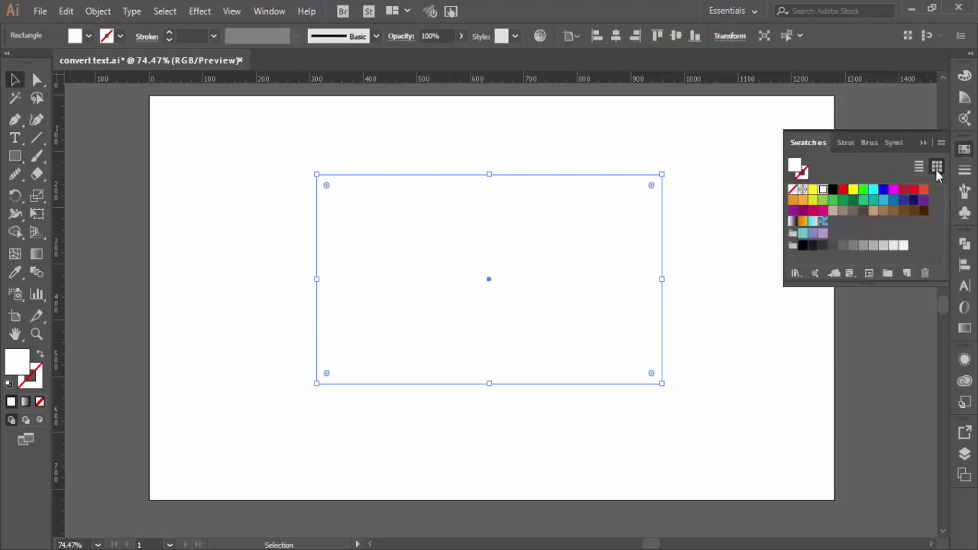
pyautogui.click(813, 245)
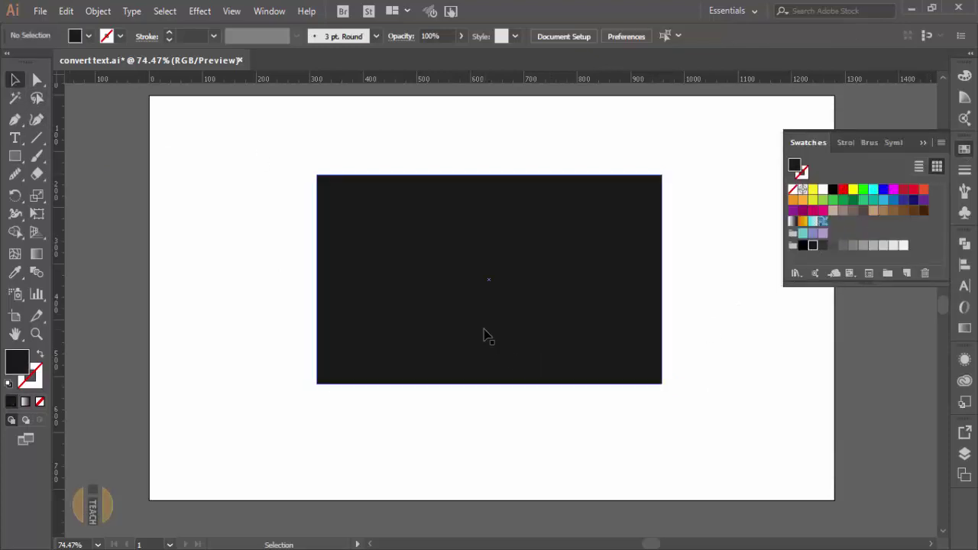
# Step: Add upper-right and lower-left mesh points, colouring them yellow and red
pyautogui.click(14, 257)
pyautogui.click(594, 227)
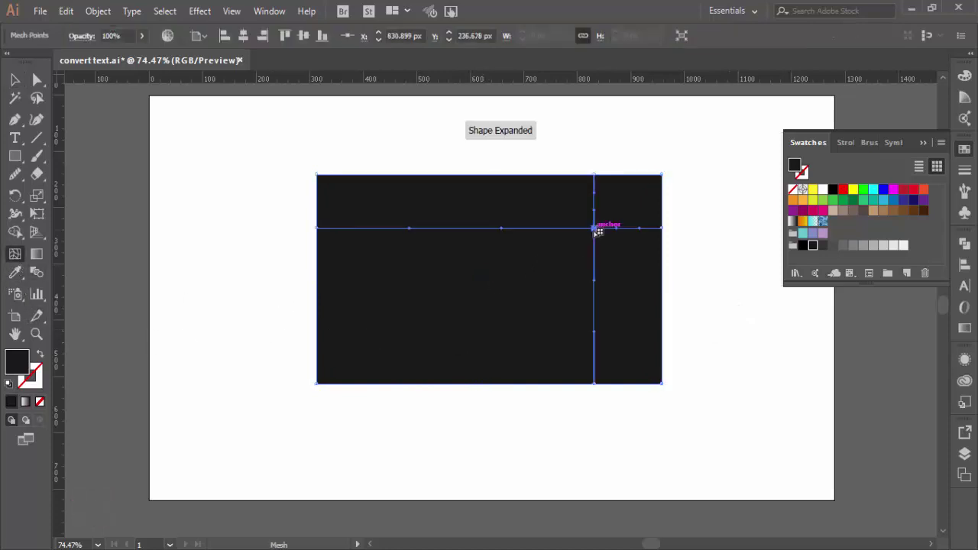
pyautogui.click(852, 191)
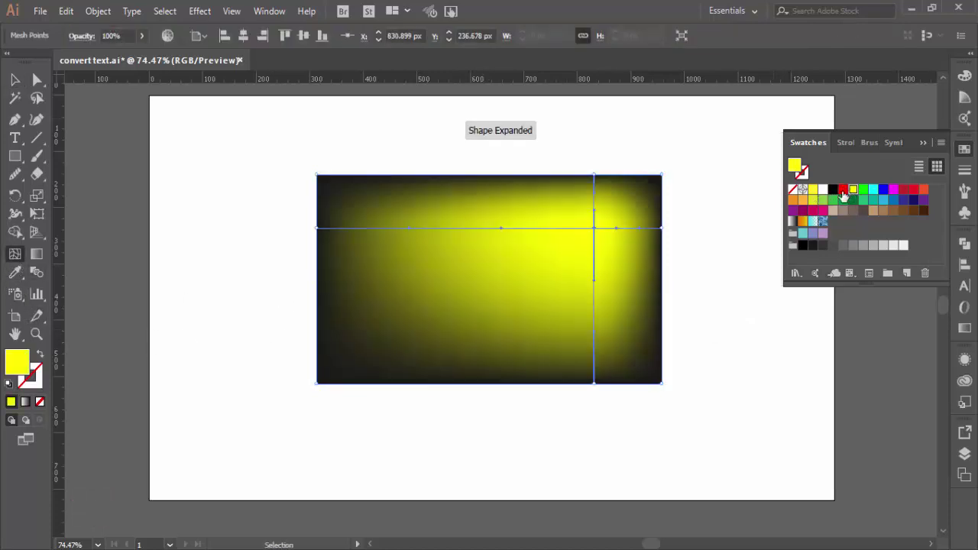
pyautogui.click(409, 302)
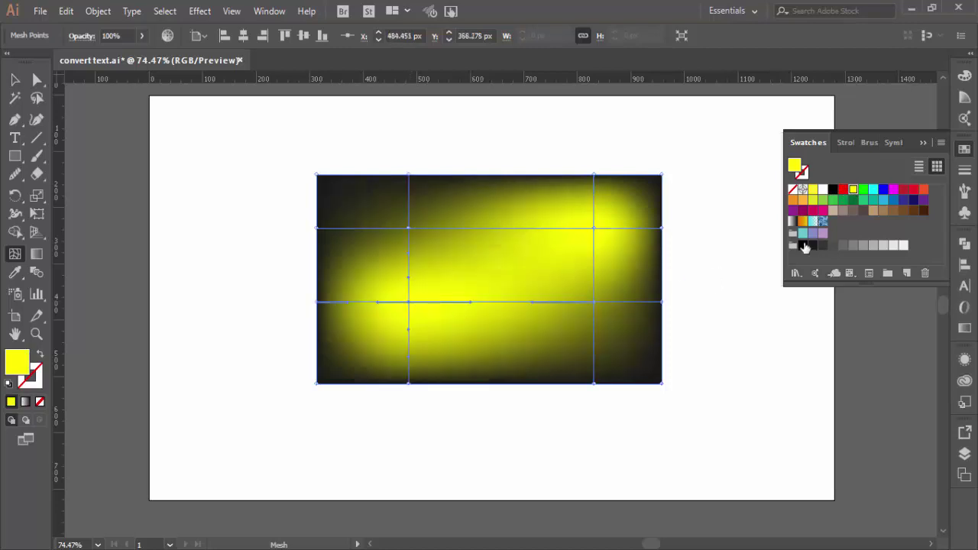
pyautogui.click(842, 190)
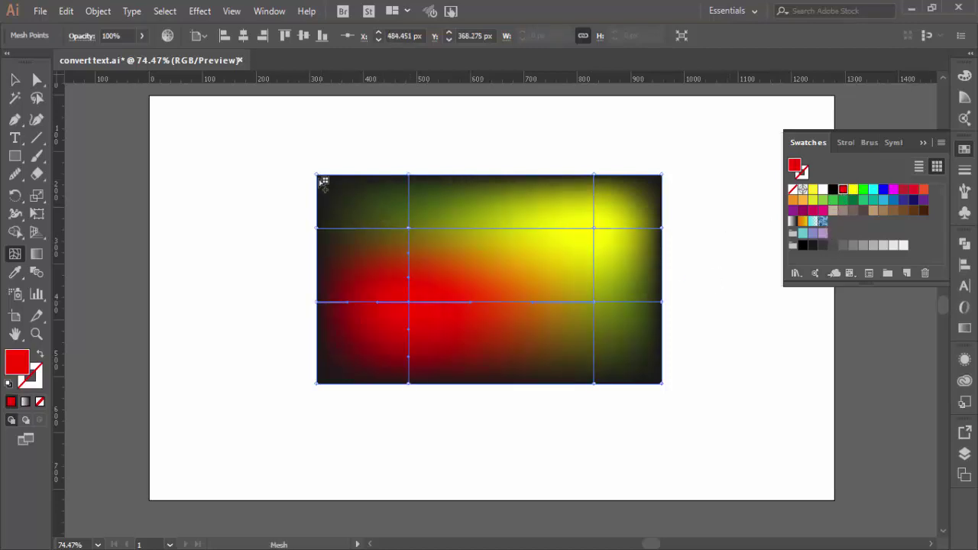
# Step: Colour the upper-left mesh intersection white and the lower-right intersection cyan
pyautogui.click(410, 227)
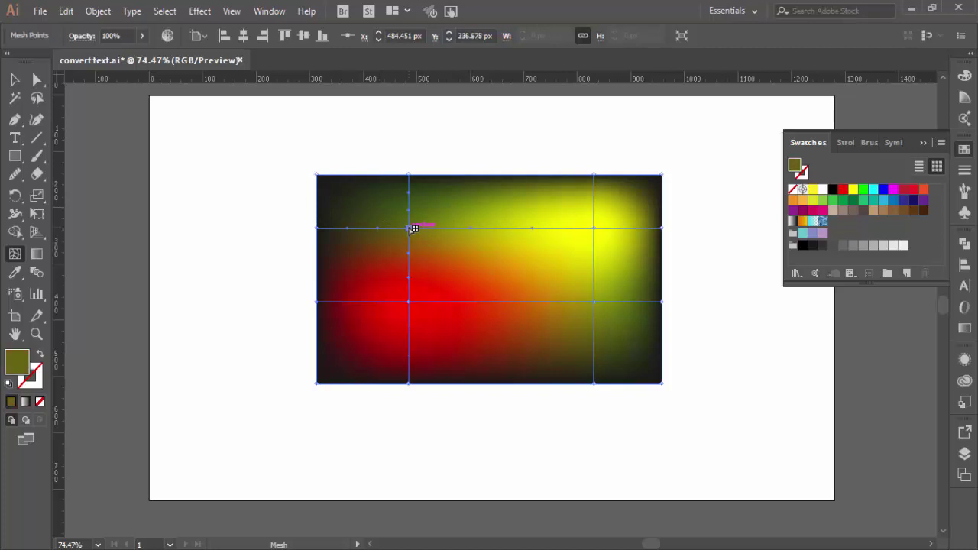
pyautogui.click(823, 189)
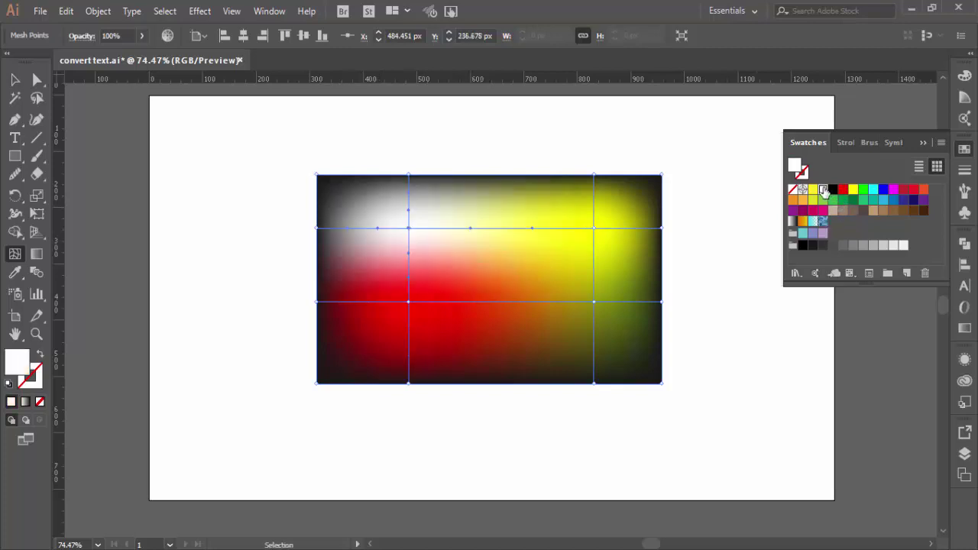
pyautogui.click(595, 302)
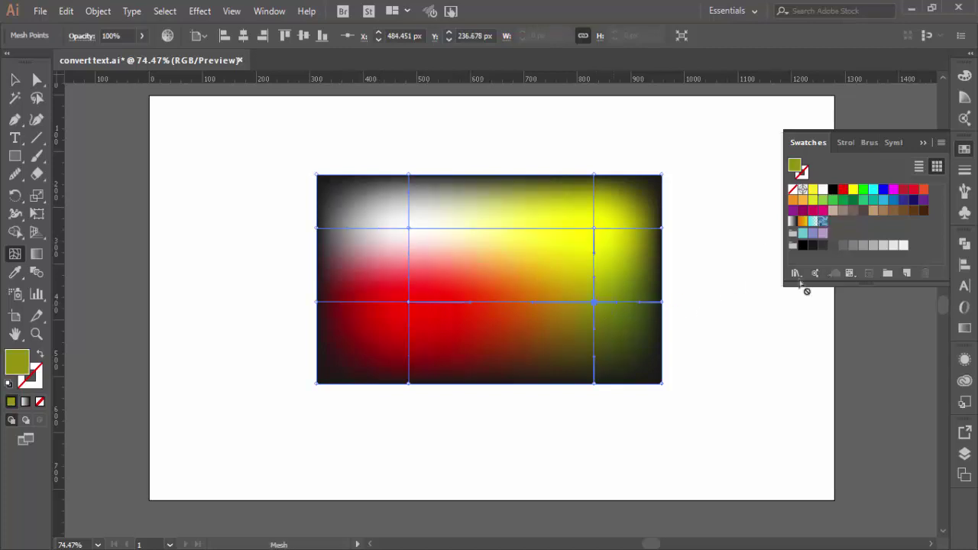
pyautogui.click(873, 189)
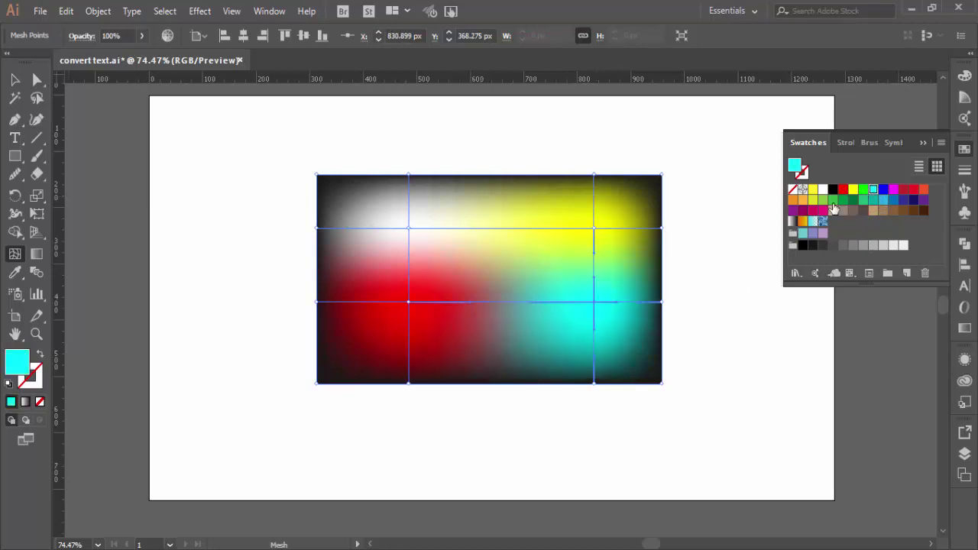
pyautogui.click(15, 79)
# Step: Drag the gradient mesh rectangle toward the artboard's left side
pyautogui.click(229, 214)
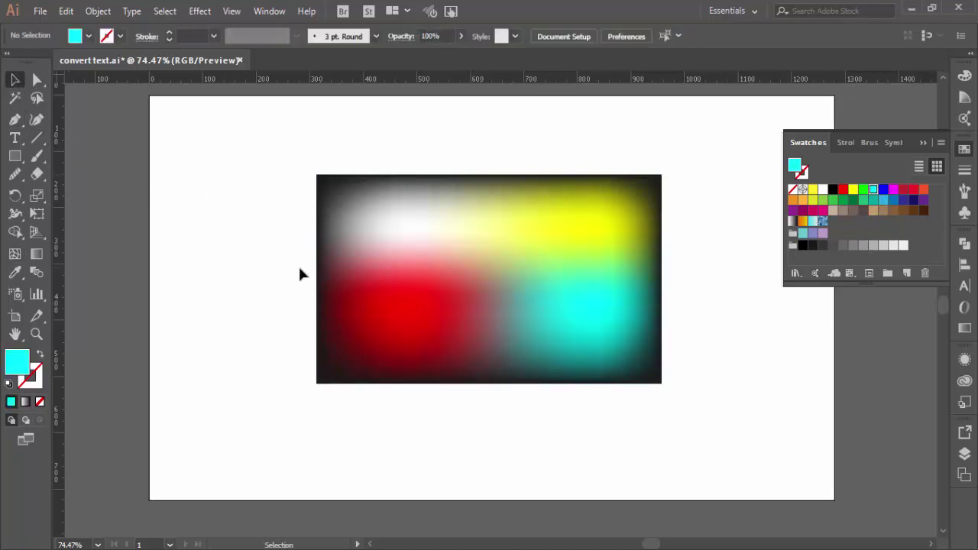
pyautogui.moveTo(535, 298); pyautogui.dragTo(509, 316)
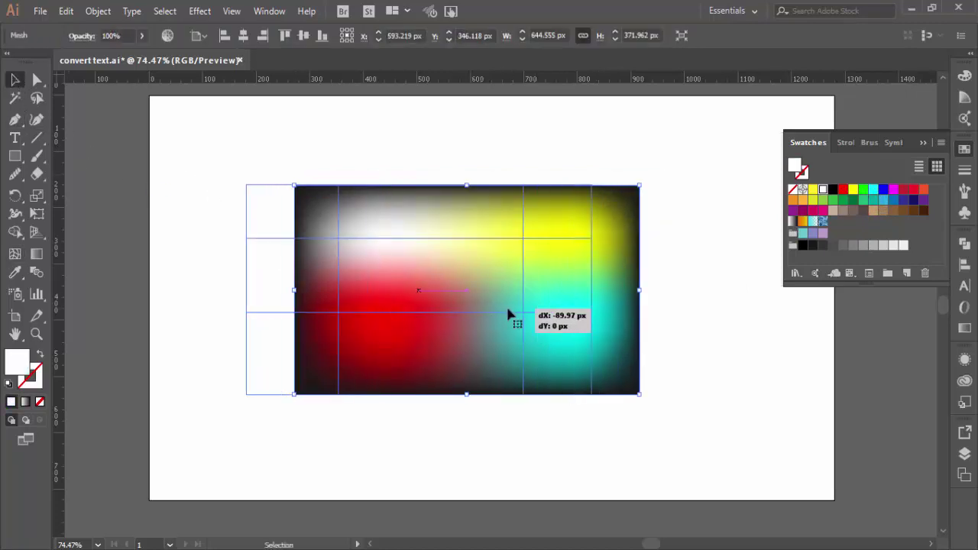
pyautogui.click(667, 276)
pyautogui.click(924, 143)
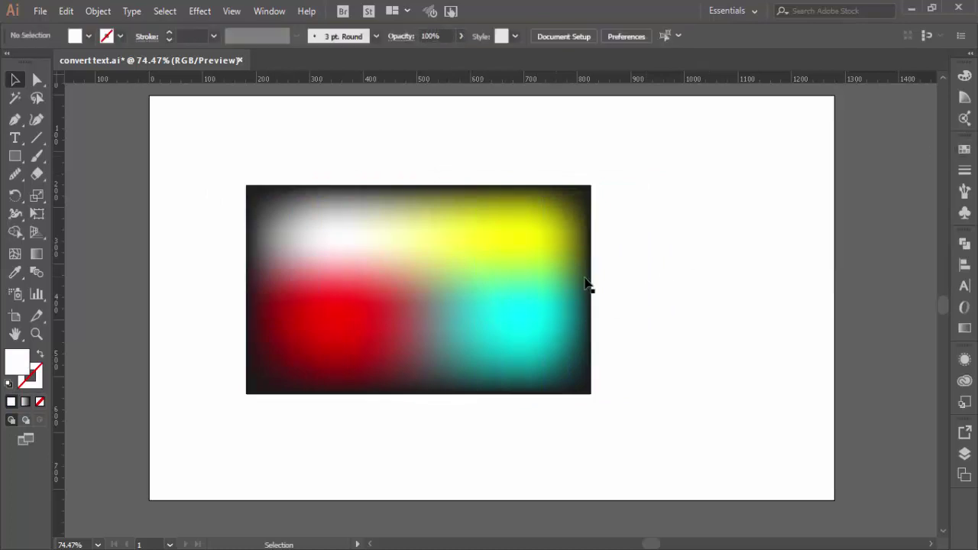
pyautogui.moveTo(586, 283); pyautogui.dragTo(560, 282)
# Step: Show the Appearance panel, pick the Mesh attribute, then hide the panel
pyautogui.click(964, 358)
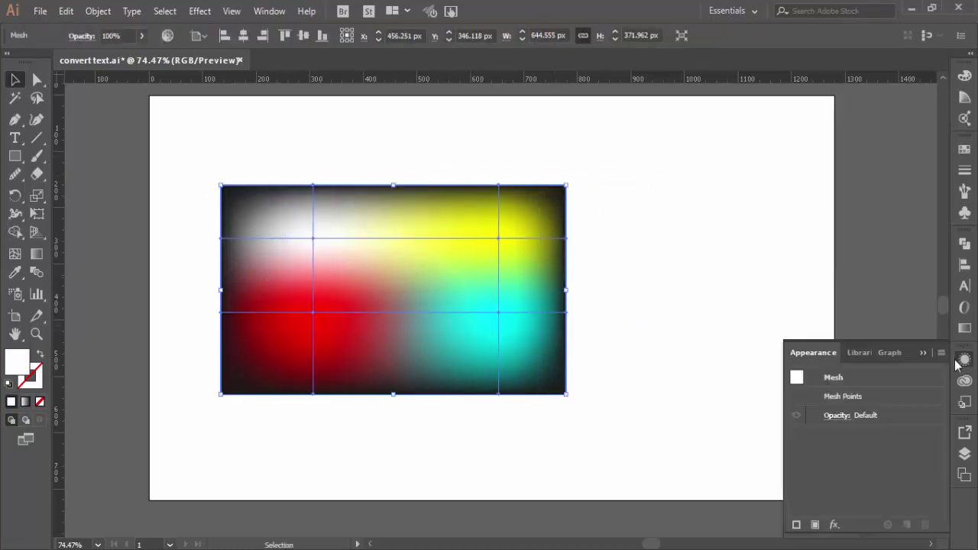
pyautogui.click(872, 378)
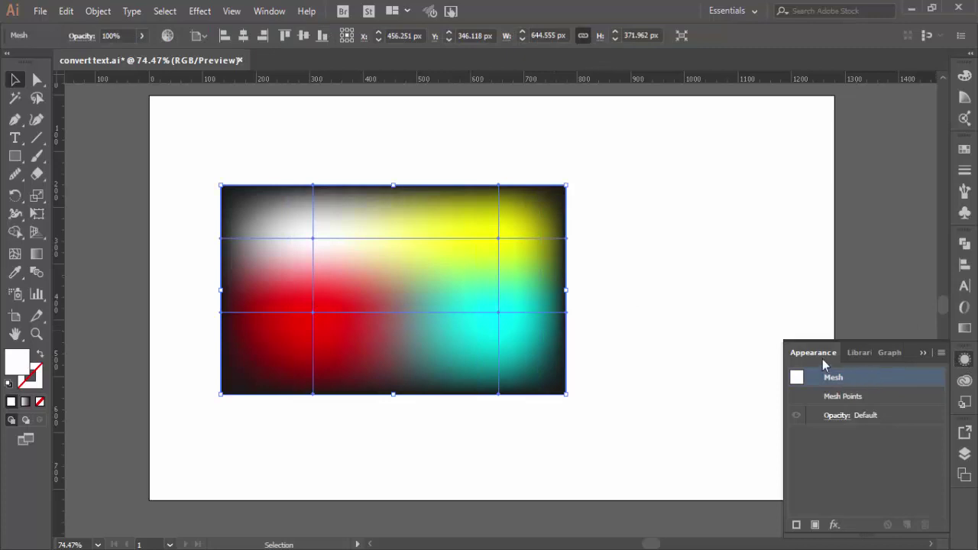
pyautogui.click(269, 12)
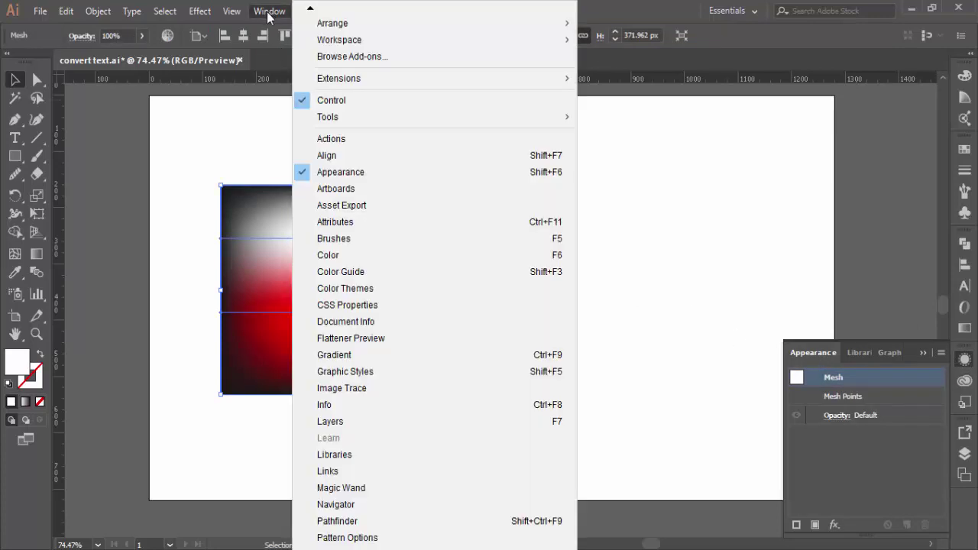
pyautogui.click(617, 212)
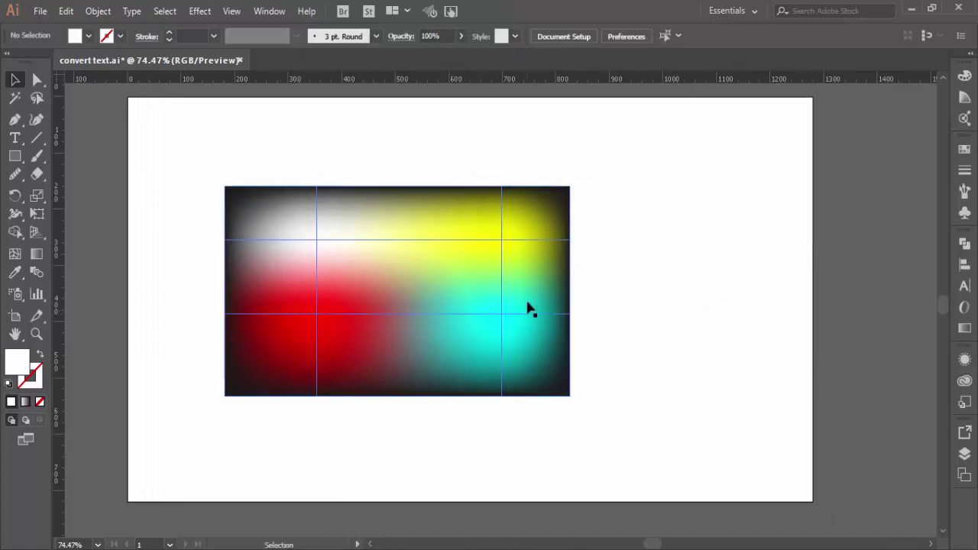
# Step: Nudge the mesh rectangle left and shrink it to about 513 × 317 px
pyautogui.click(527, 313)
pyautogui.moveTo(543, 357); pyautogui.dragTo(472, 344)
pyautogui.moveTo(498, 382); pyautogui.dragTo(429, 352)
pyautogui.click(456, 323)
pyautogui.click(316, 278)
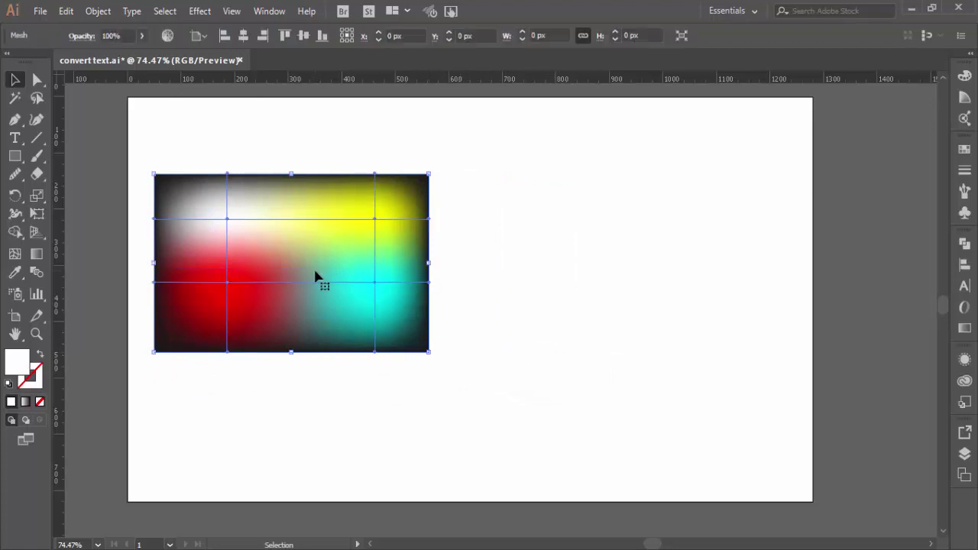
# Step: Copy and paste the mesh, placing the duplicate to the right of the original
pyautogui.click(67, 10)
pyautogui.click(92, 84)
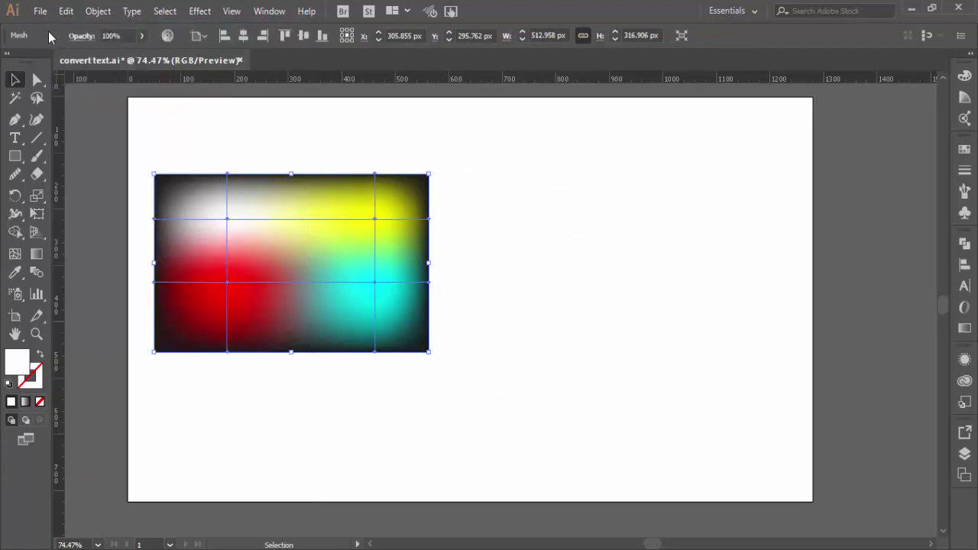
pyautogui.click(66, 10)
pyautogui.click(90, 100)
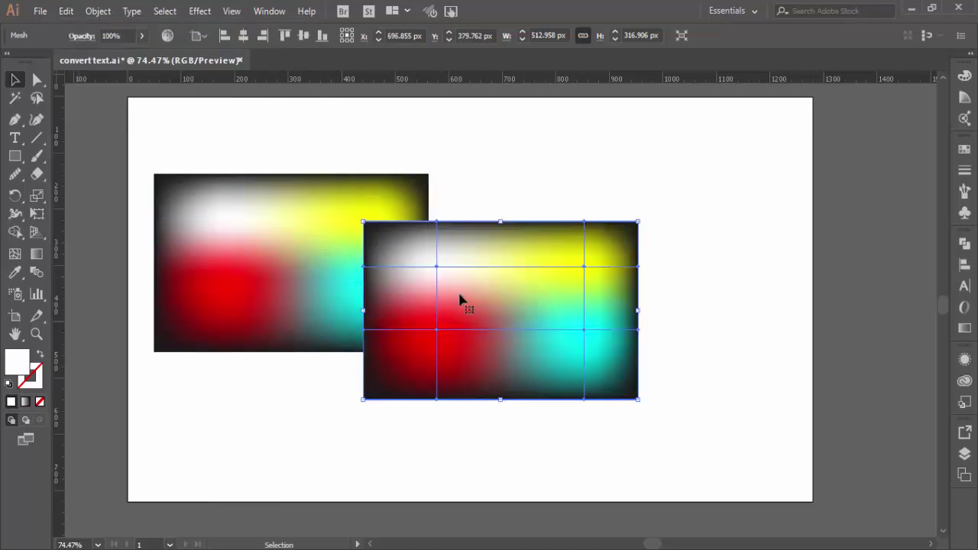
pyautogui.moveTo(487, 333); pyautogui.dragTo(615, 286)
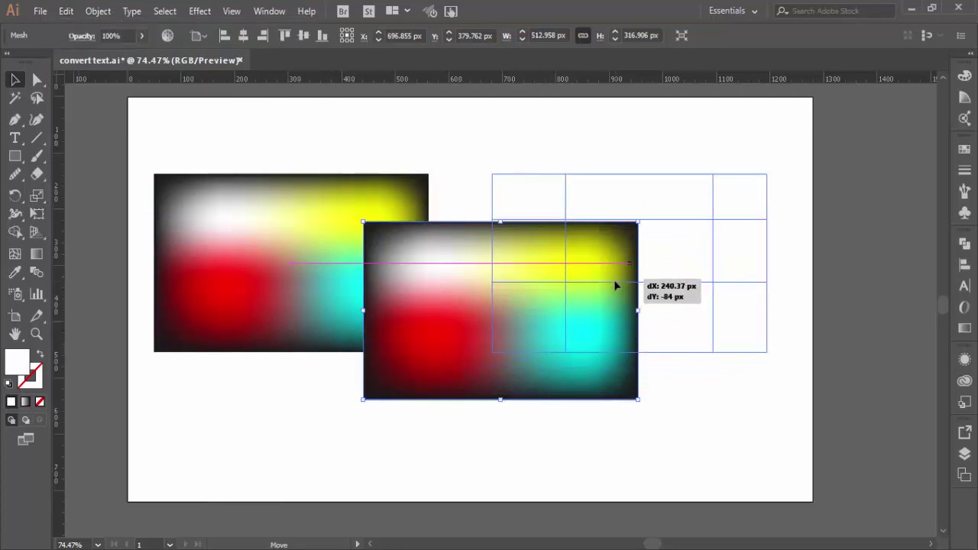
pyautogui.moveTo(284, 294); pyautogui.dragTo(293, 297)
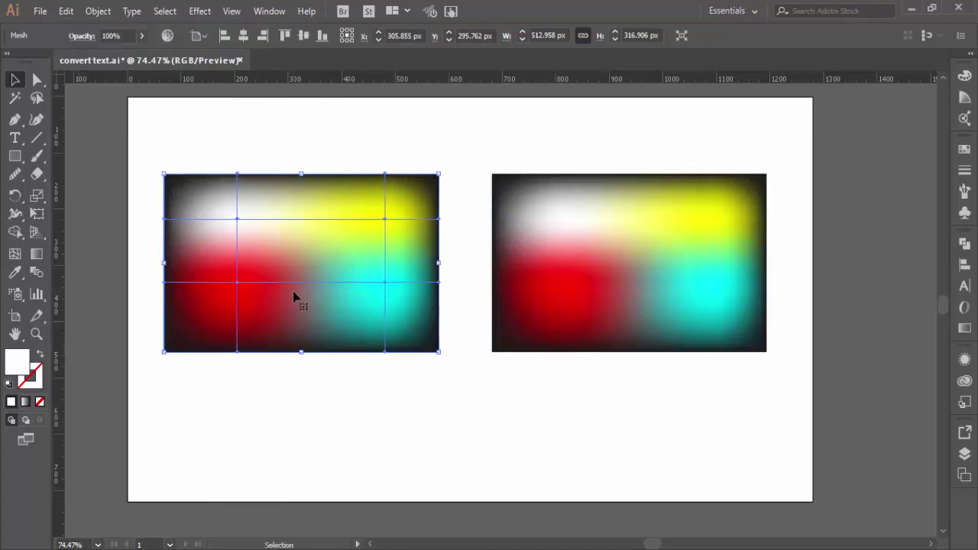
# Step: Fill the left mesh with solid green (R=0 G=146 B=69), then select the right mesh
pyautogui.click(963, 151)
pyautogui.click(844, 202)
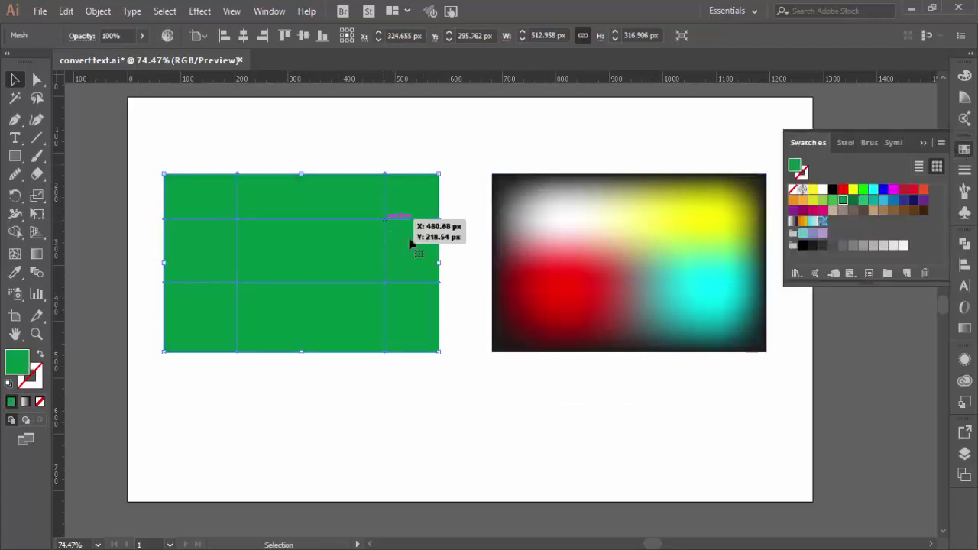
pyautogui.click(598, 255)
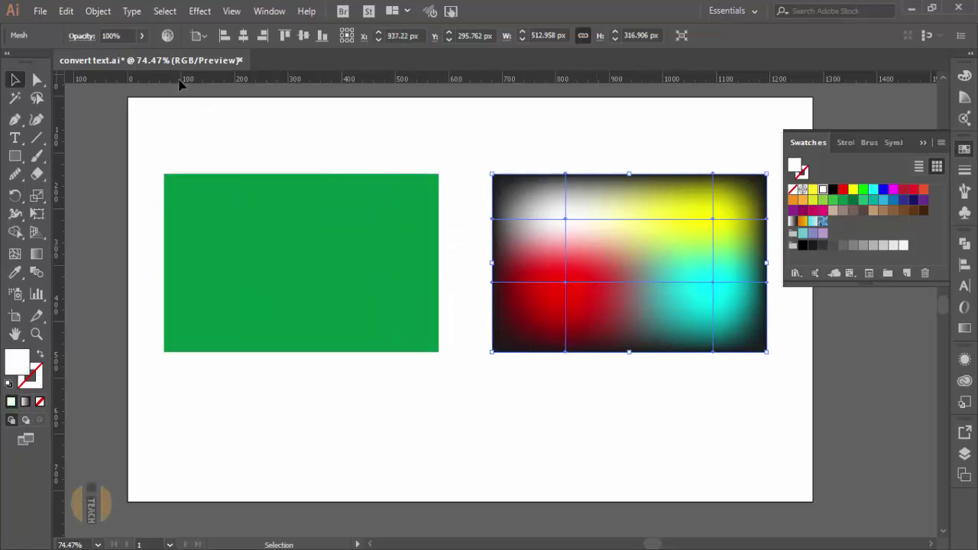
# Step: Create a 0 px offset path of the right mesh and drag the mesh down-left off it
pyautogui.click(100, 14)
pyautogui.moveTo(151, 319)
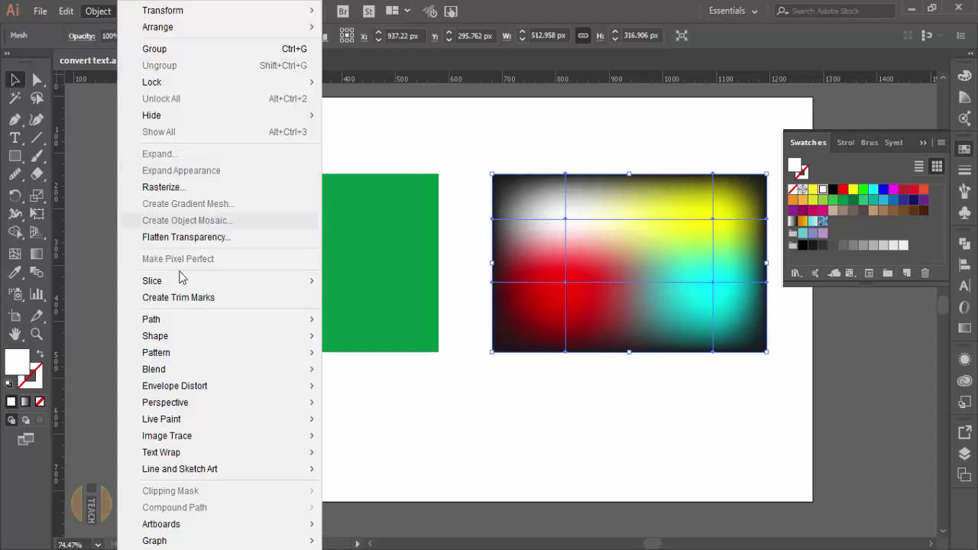
pyautogui.click(371, 375)
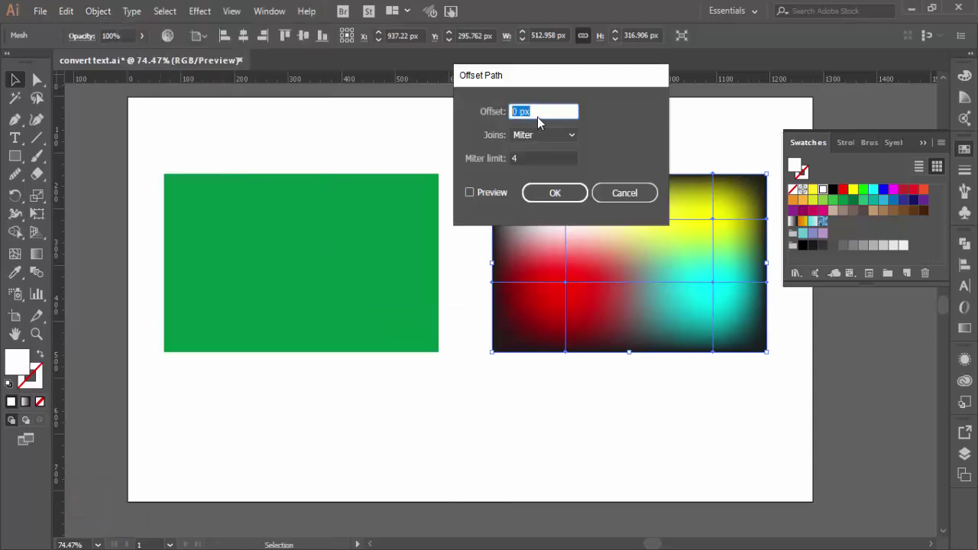
pyautogui.click(550, 194)
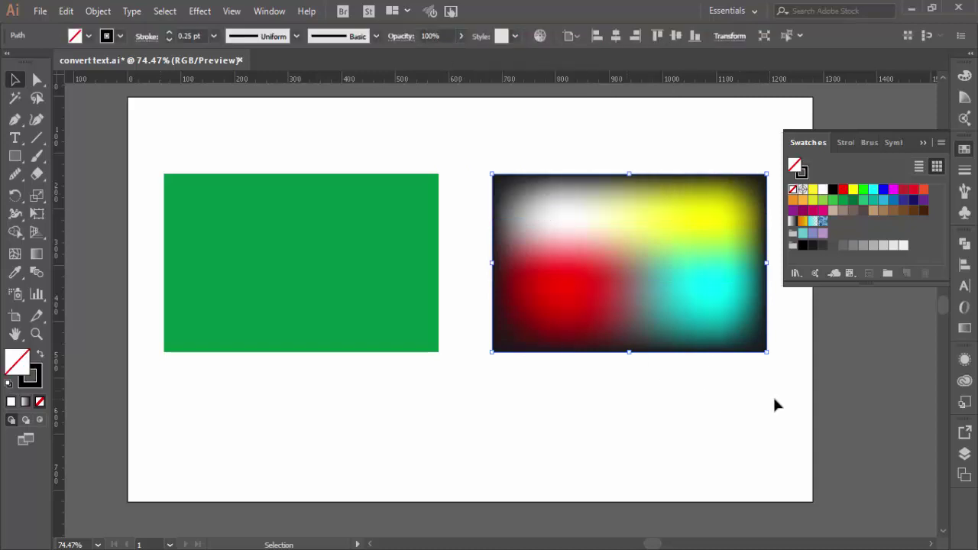
pyautogui.moveTo(774, 405); pyautogui.dragTo(667, 394)
pyautogui.click(617, 255)
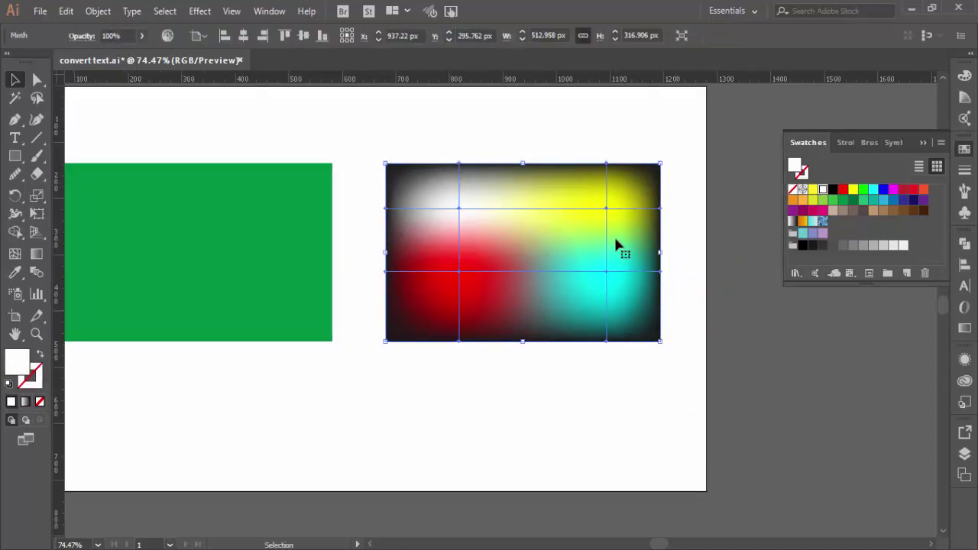
pyautogui.moveTo(616, 243); pyautogui.dragTo(586, 381)
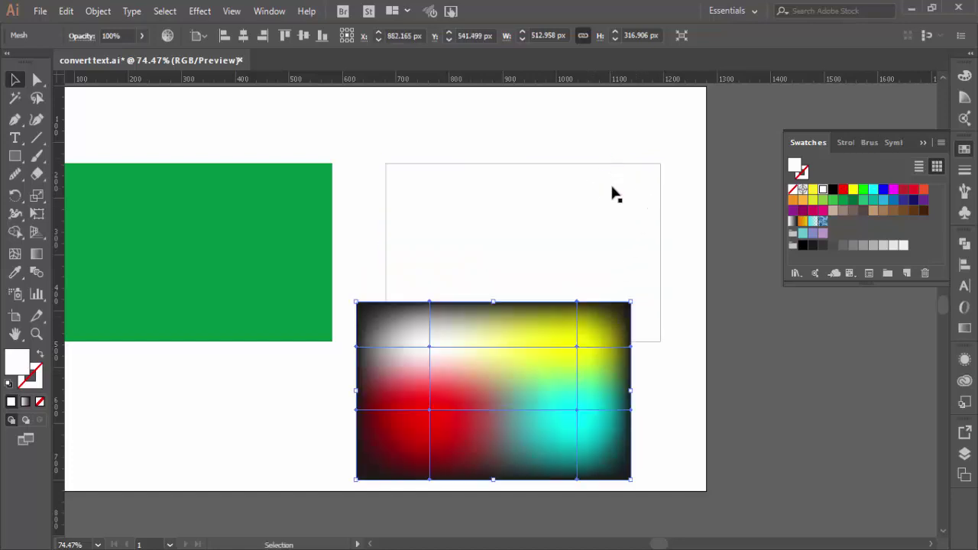
# Step: Delete the moved gradient mesh and fill the leftover rectangle outline with black
pyautogui.click(66, 11)
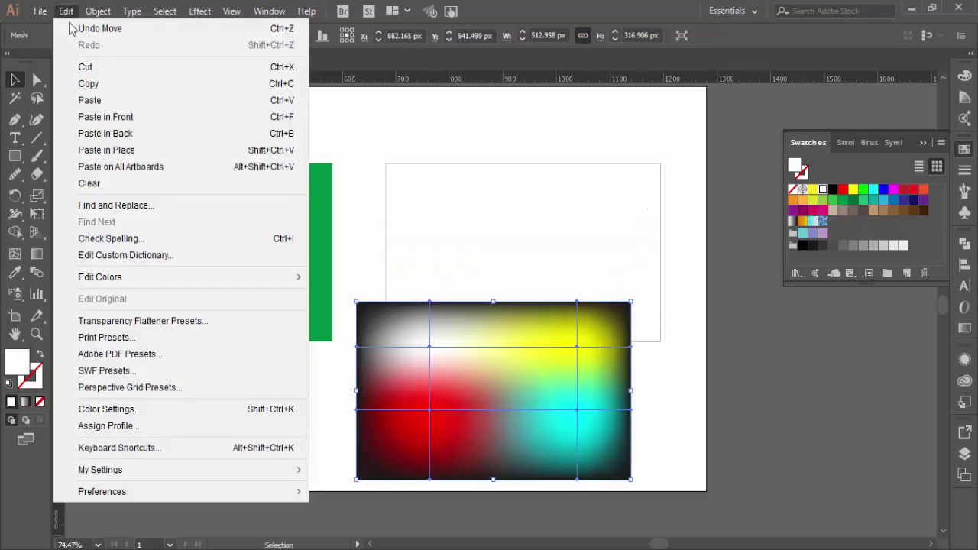
pyautogui.click(85, 185)
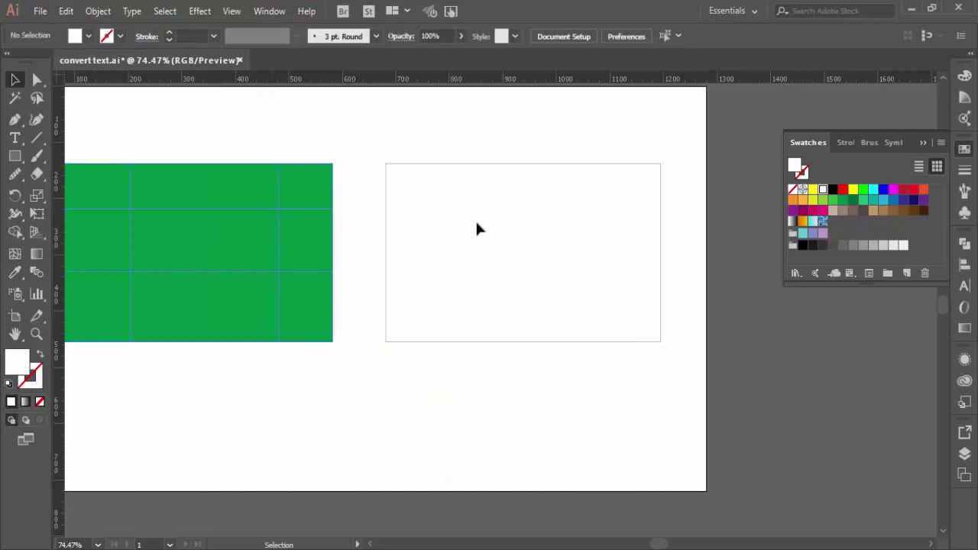
pyautogui.click(580, 162)
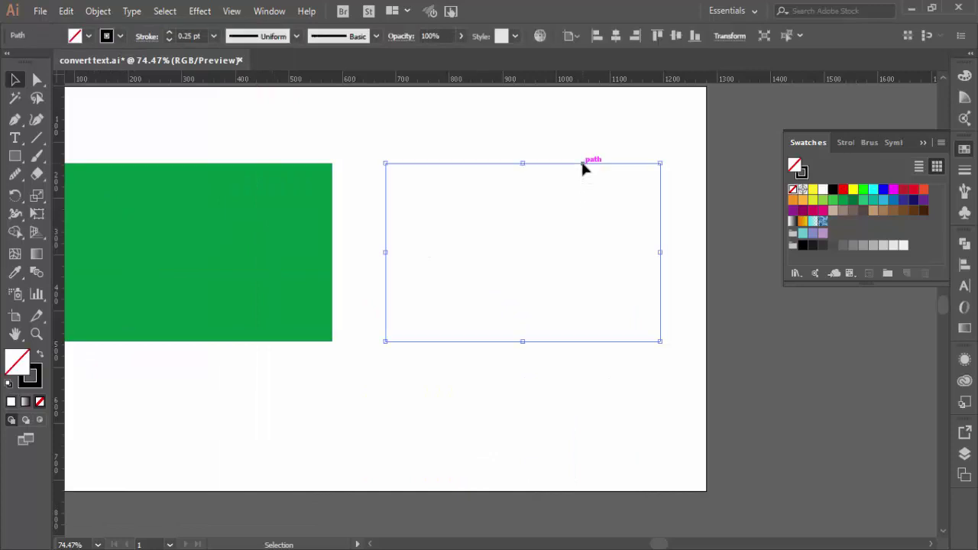
pyautogui.click(812, 246)
pyautogui.moveTo(380, 386)
pyautogui.mouseDown()
pyautogui.moveTo(441, 408)
pyautogui.moveTo(438, 396)
pyautogui.mouseUp()
# Step: Set the black rectangle's stroke colour to red in the Appearance panel
pyautogui.click(964, 360)
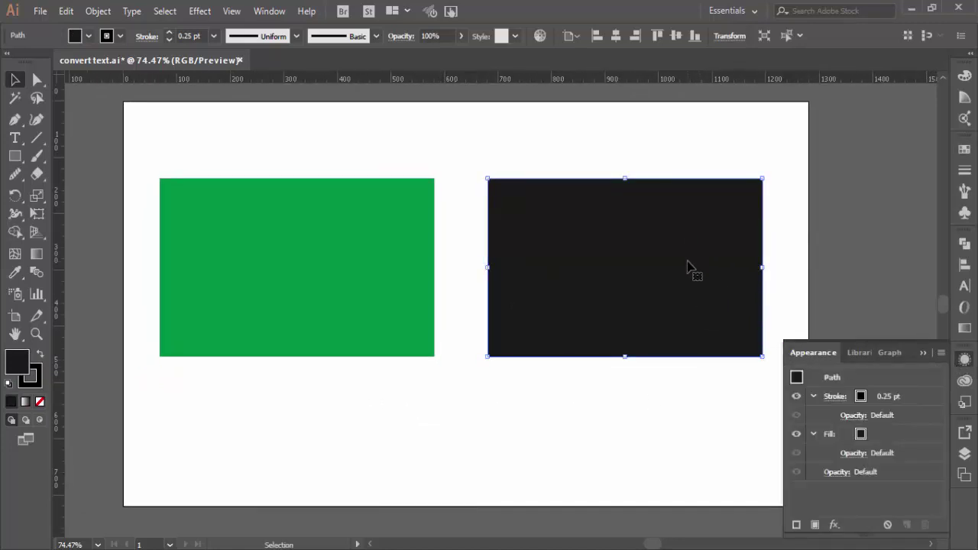
pyautogui.click(874, 399)
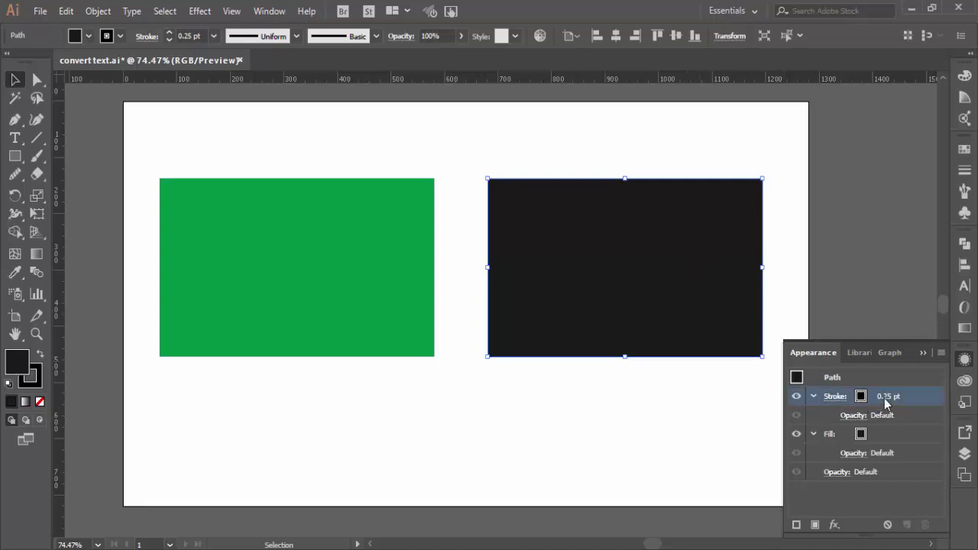
pyautogui.click(873, 395)
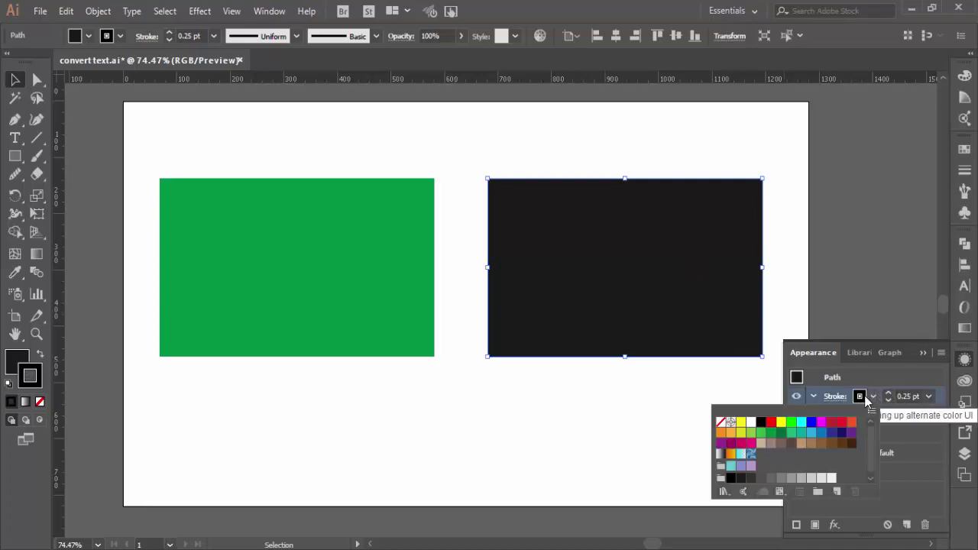
pyautogui.click(771, 423)
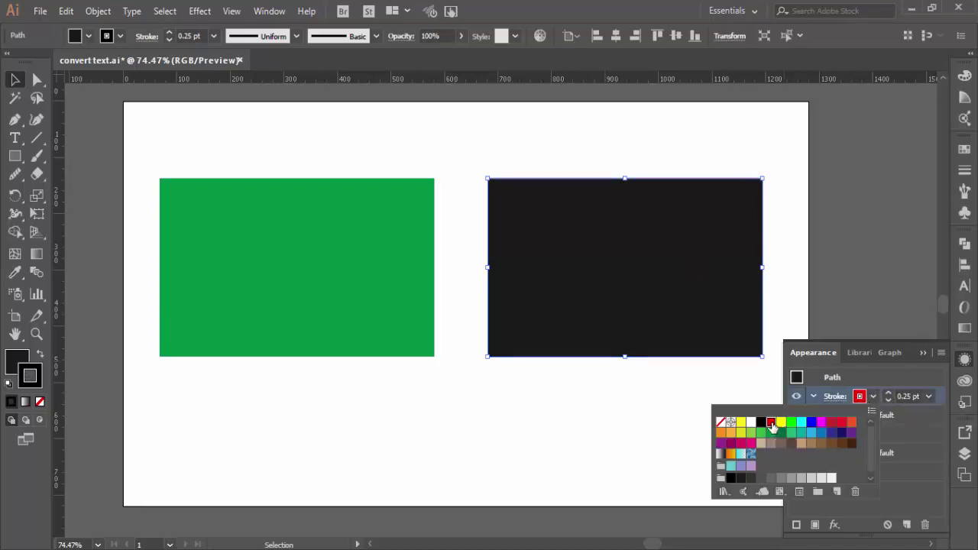
# Step: Raise the red stroke weight step by step up to 27 pt
pyautogui.click(894, 401)
pyautogui.click(887, 394)
pyautogui.click(887, 393)
pyautogui.click(888, 393)
pyautogui.click(888, 393)
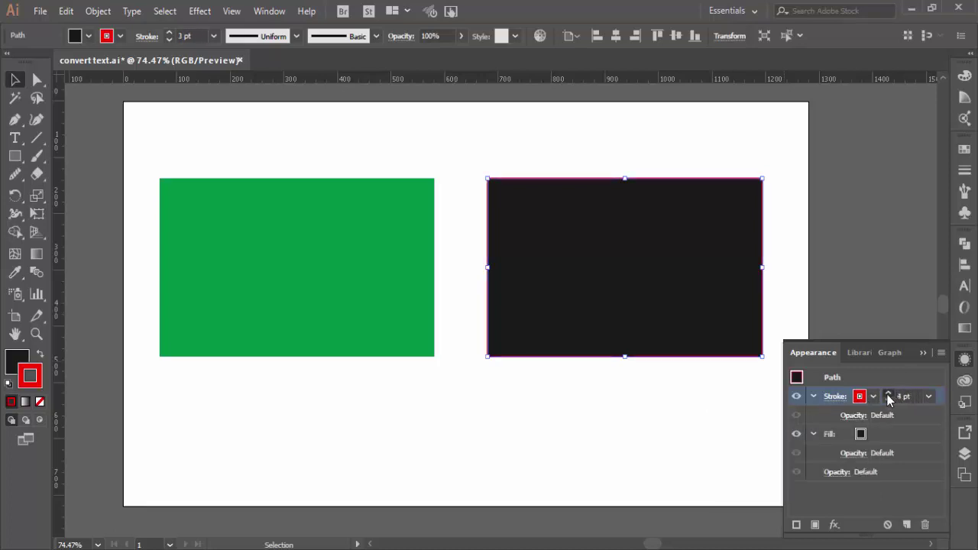
pyautogui.click(888, 394)
pyautogui.click(887, 394)
pyautogui.click(888, 394)
pyautogui.click(888, 394)
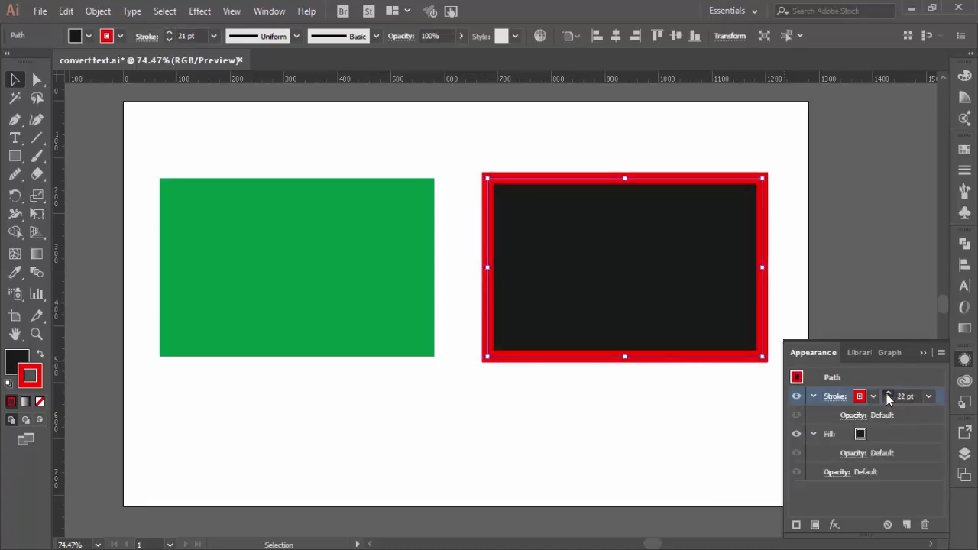
pyautogui.click(888, 393)
pyautogui.click(964, 170)
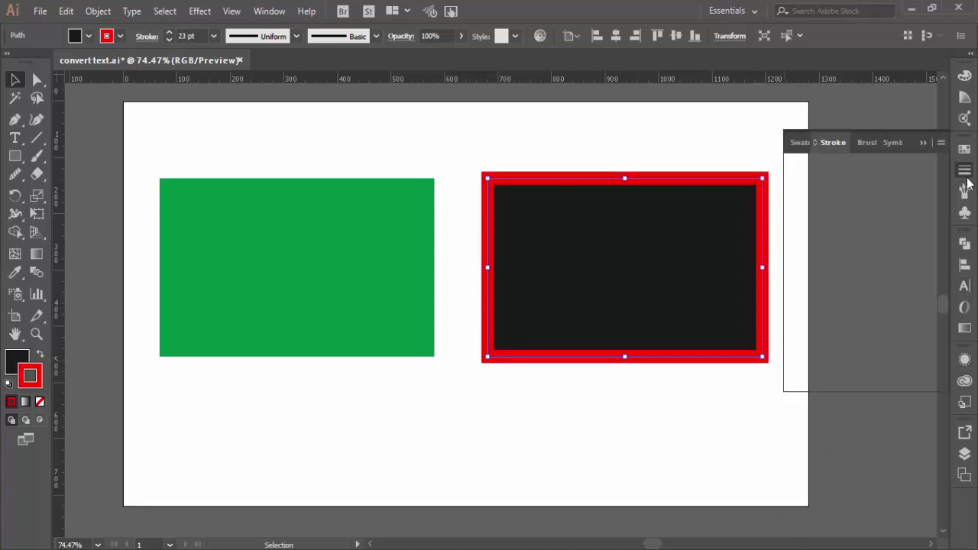
pyautogui.click(838, 164)
pyautogui.click(839, 163)
pyautogui.click(838, 164)
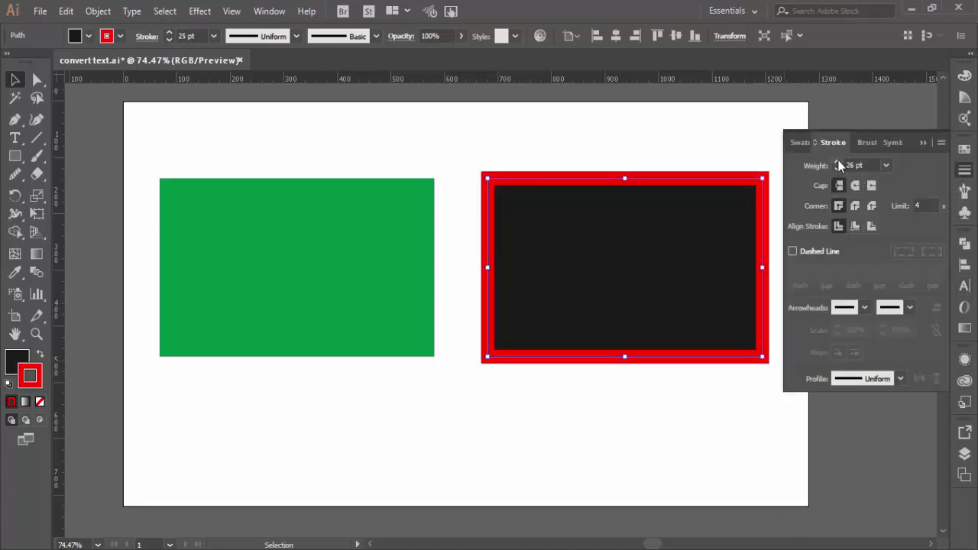
pyautogui.click(838, 164)
# Step: Change the 27 pt stroke colour to yellow-orange (ffc200) in the Color Picker
pyautogui.doubleClick(31, 384)
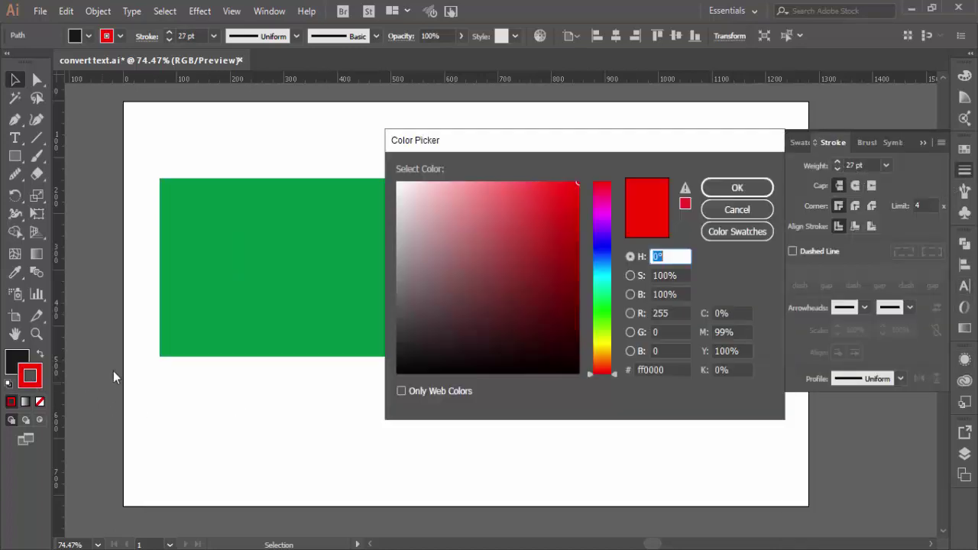
pyautogui.moveTo(600, 238); pyautogui.dragTo(602, 348)
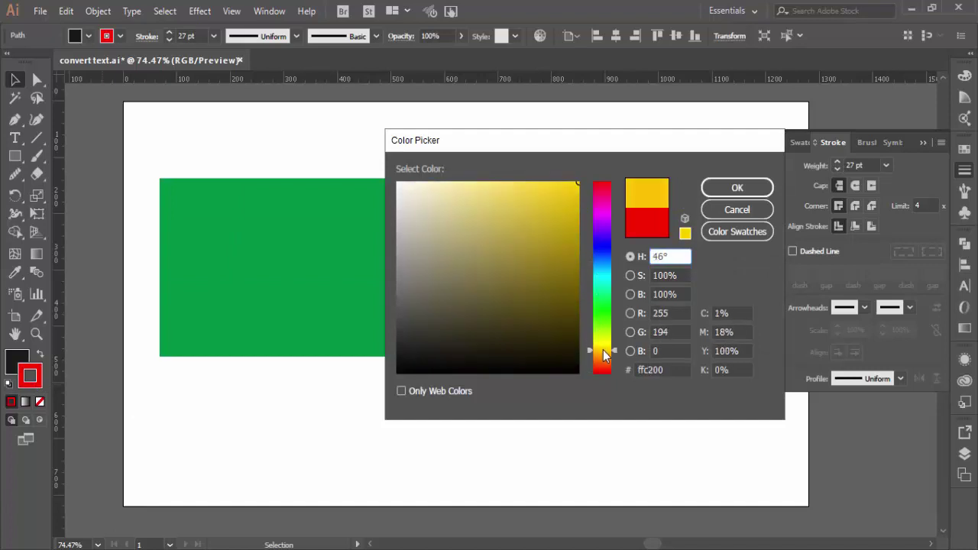
pyautogui.click(735, 187)
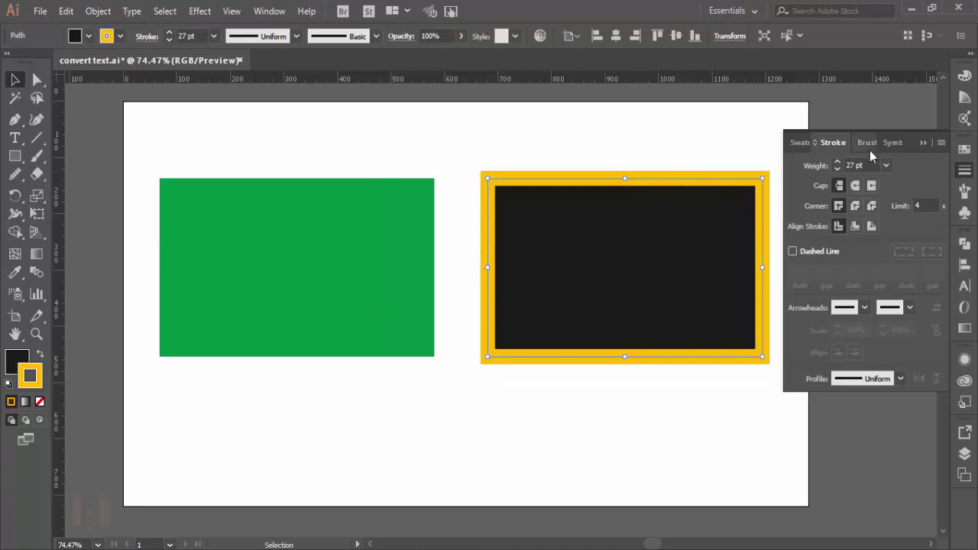
pyautogui.click(923, 143)
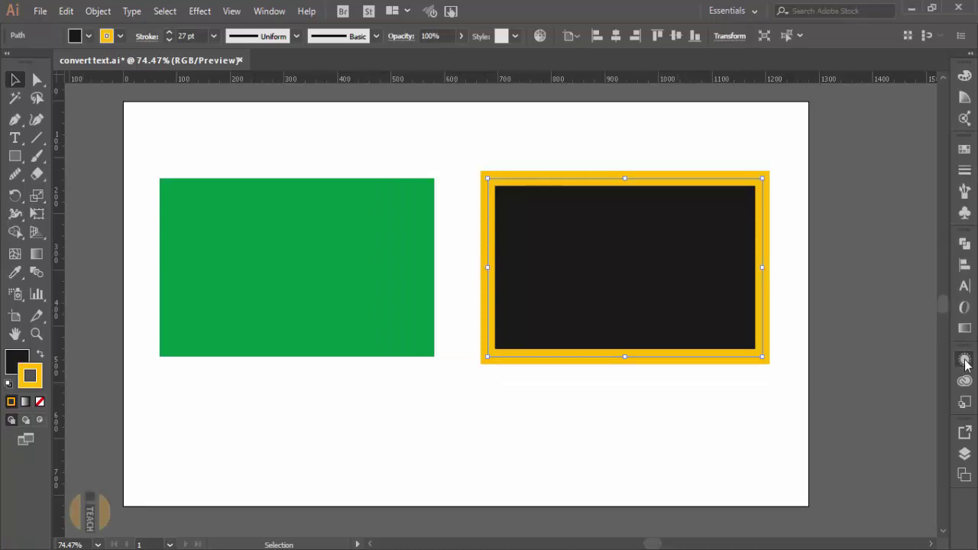
# Step: Select the green mesh rectangle and set its stroke weight to 12 pt
pyautogui.click(964, 359)
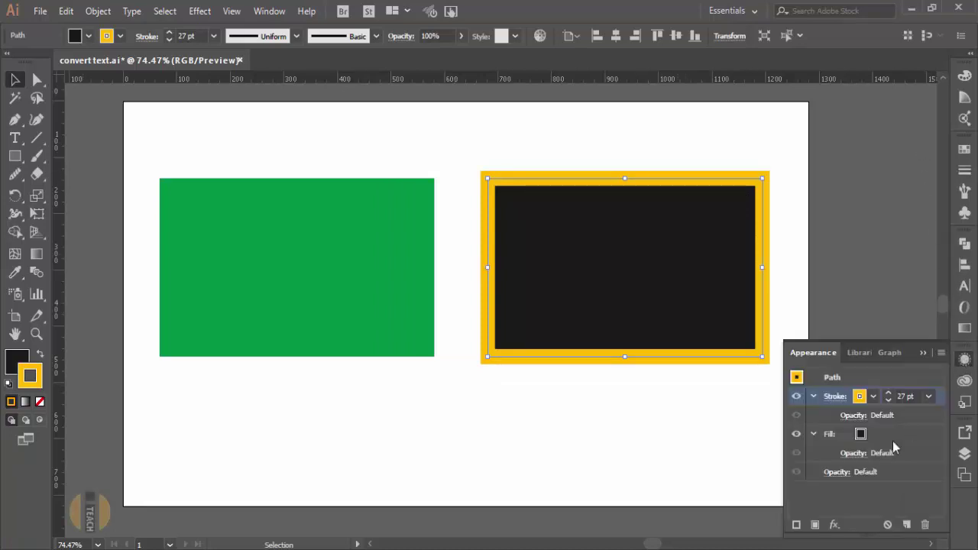
pyautogui.click(686, 433)
pyautogui.click(355, 340)
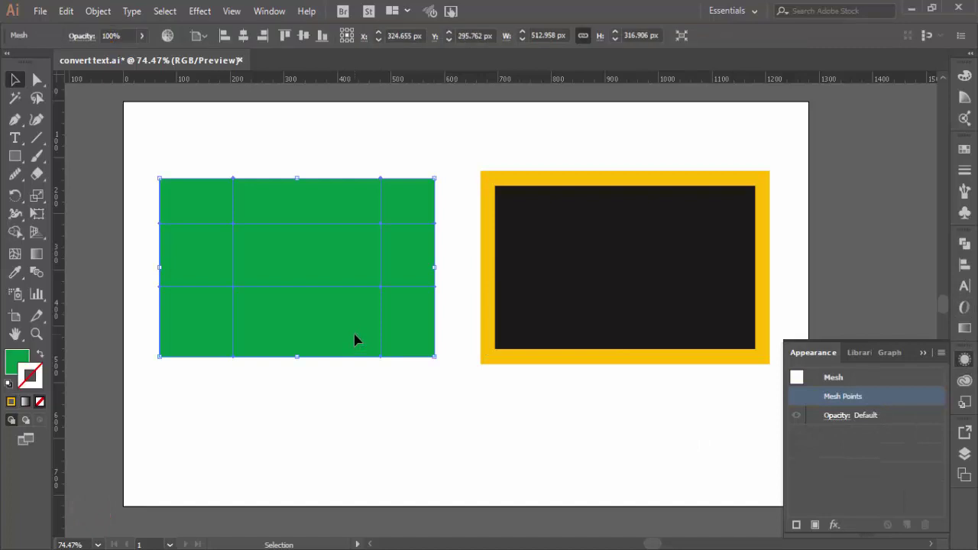
pyautogui.click(964, 171)
pyautogui.click(885, 166)
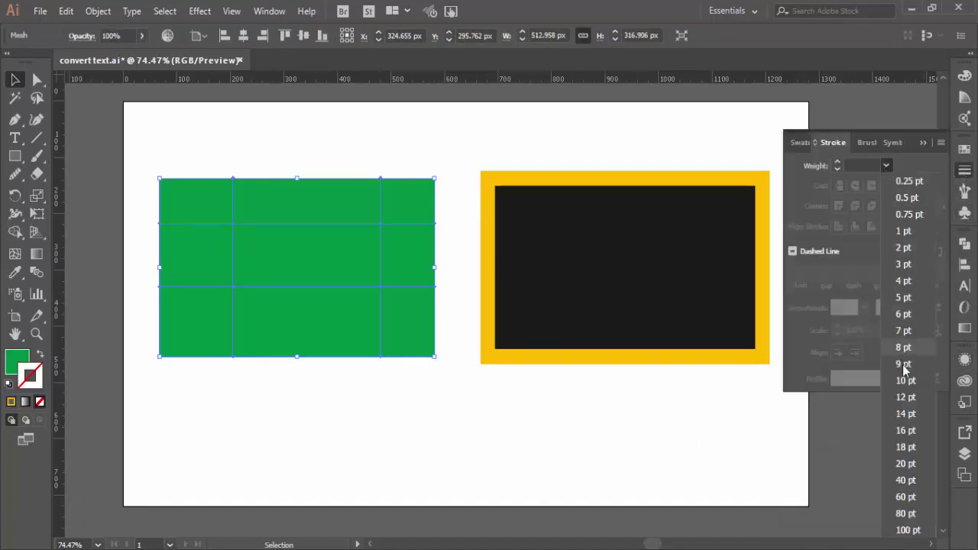
pyautogui.click(904, 394)
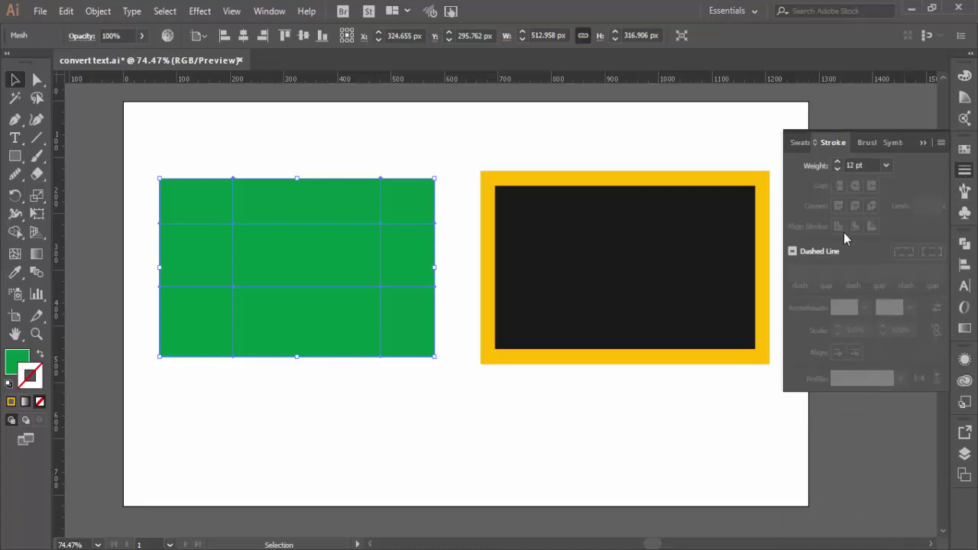
# Step: Set the green rectangle's stroke colour to pure red (ff0000) in the Color panel
pyautogui.click(965, 363)
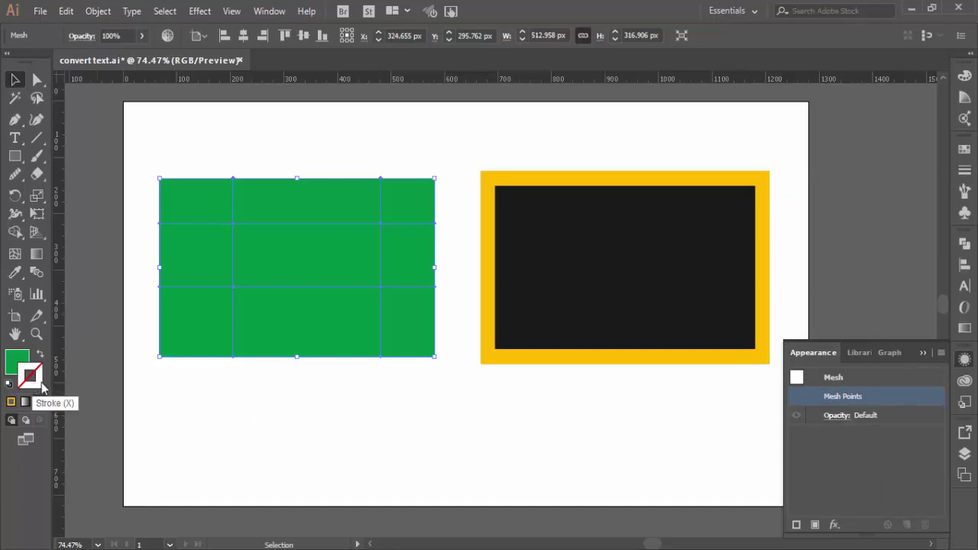
pyautogui.click(965, 76)
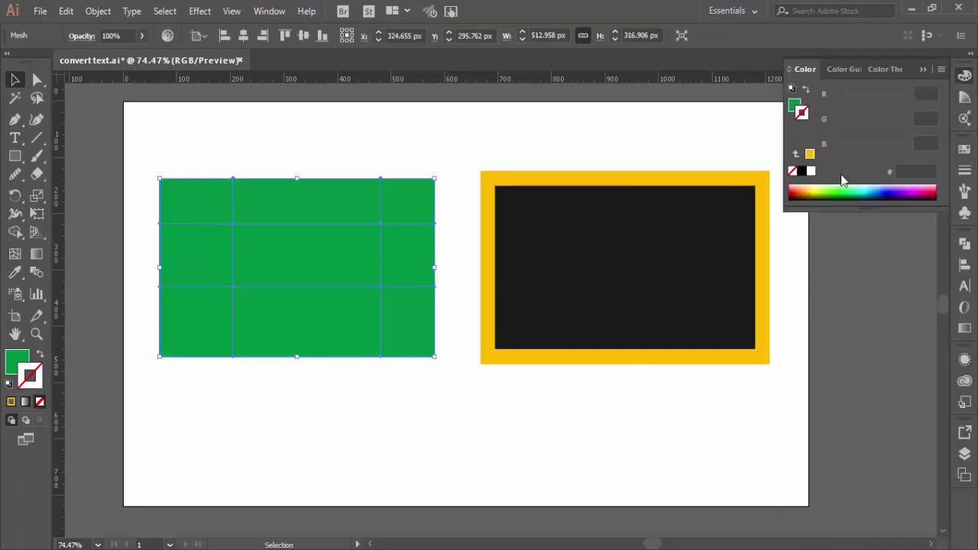
pyautogui.click(850, 187)
pyautogui.click(875, 188)
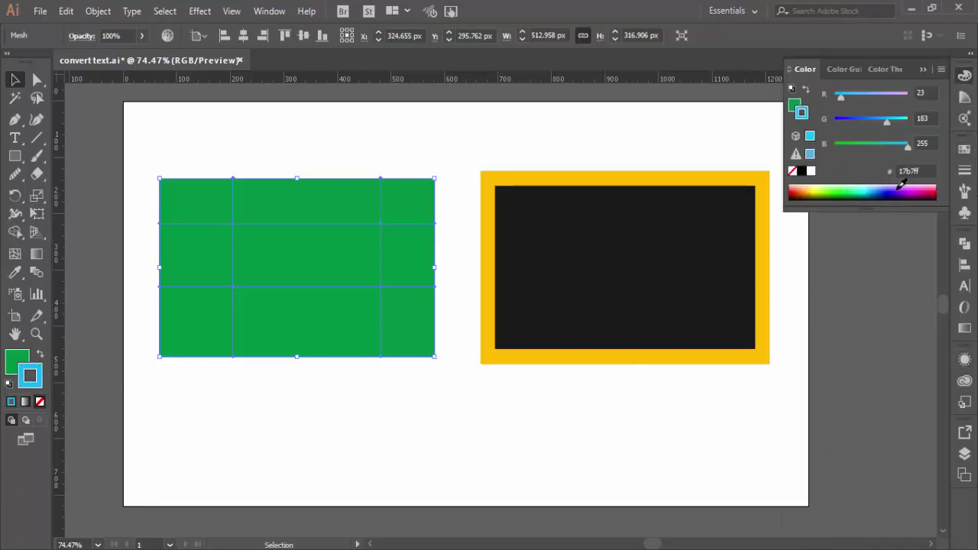
pyautogui.click(902, 187)
pyautogui.moveTo(868, 98); pyautogui.dragTo(907, 96)
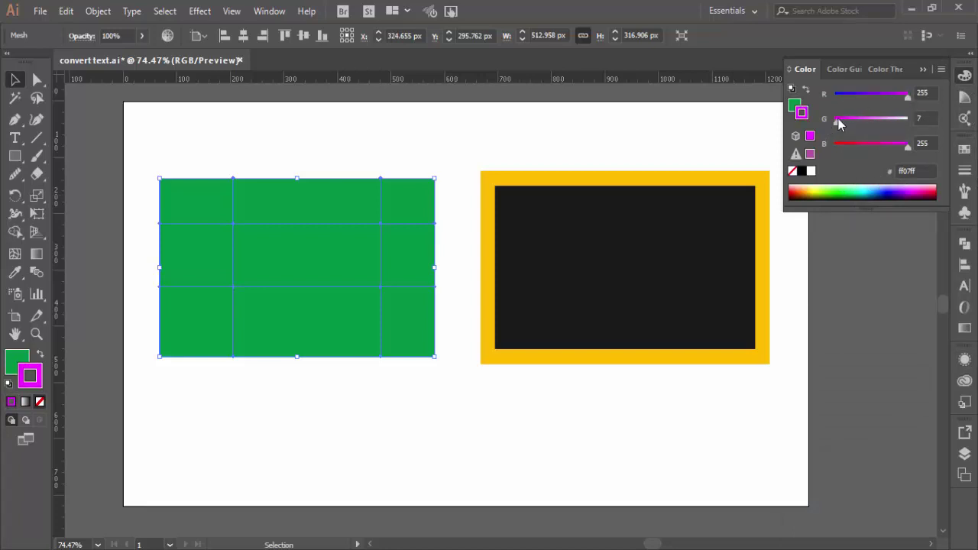
pyautogui.moveTo(840, 121)
pyautogui.mouseDown()
pyautogui.moveTo(908, 120)
pyautogui.moveTo(834, 144)
pyautogui.mouseUp()
pyautogui.moveTo(907, 120); pyautogui.dragTo(834, 120)
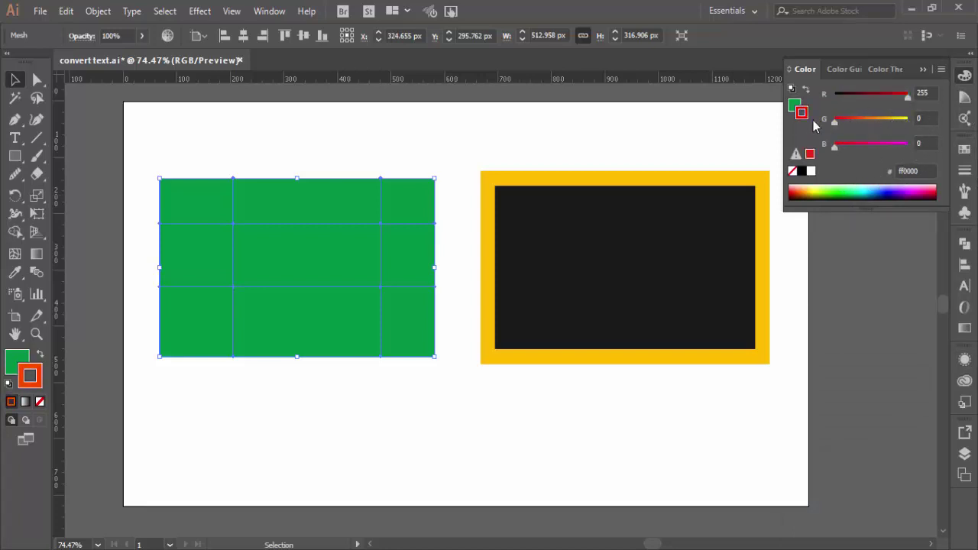
# Step: Select the yellow-framed black rectangle and nudge it slightly left
pyautogui.click(356, 168)
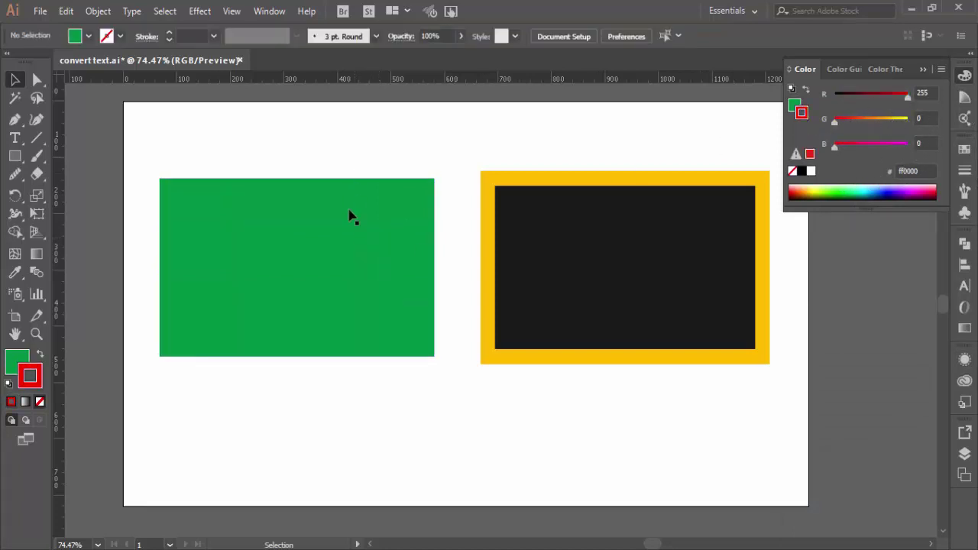
pyautogui.click(346, 219)
pyautogui.click(298, 146)
pyautogui.click(325, 225)
pyautogui.click(627, 262)
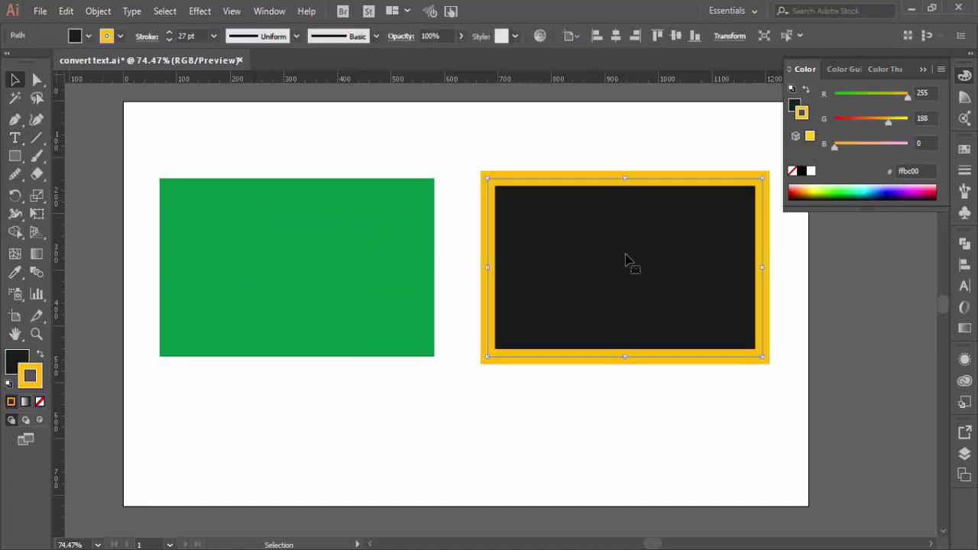
pyautogui.moveTo(691, 335); pyautogui.dragTo(666, 334)
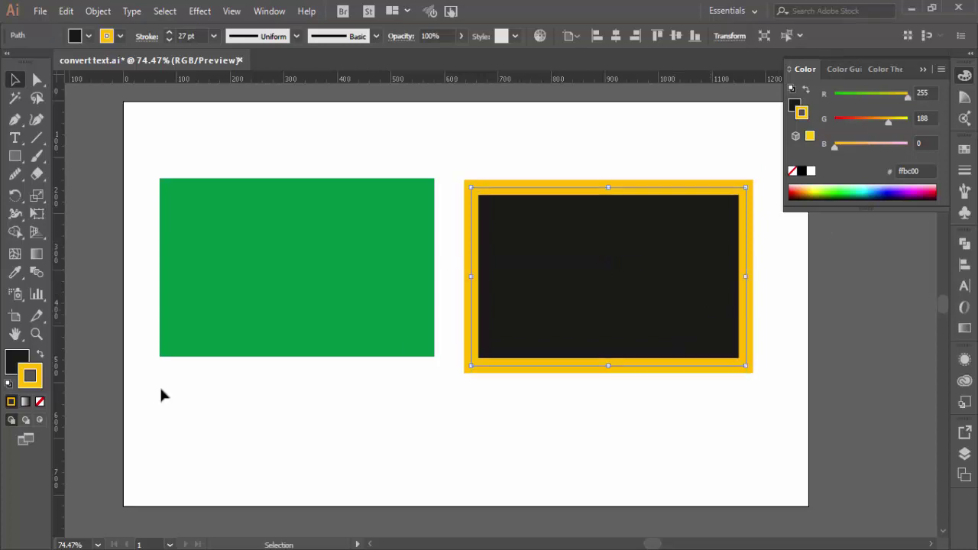
# Step: Give the black rectangle a blue fill (1a1ab3) and a red stroke (ff1500)
pyautogui.click(17, 353)
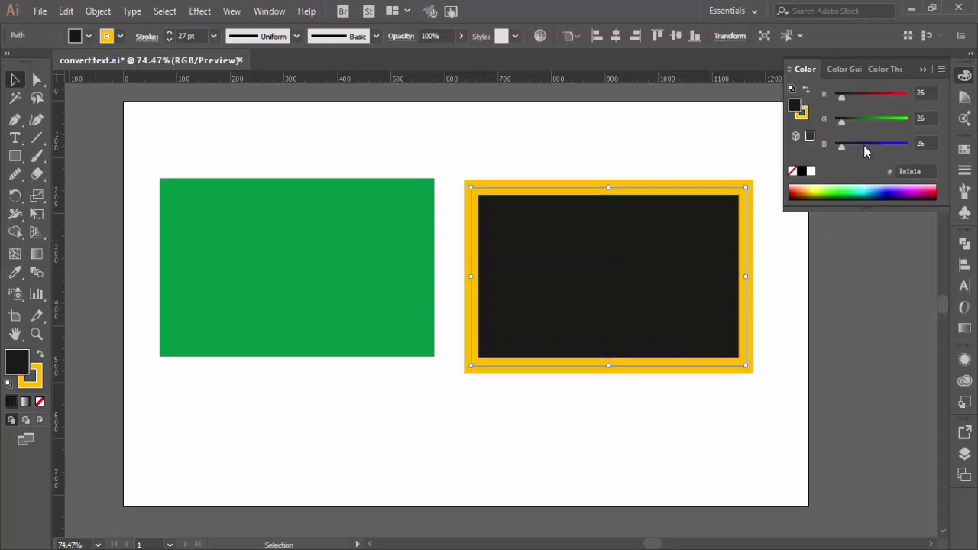
pyautogui.click(887, 145)
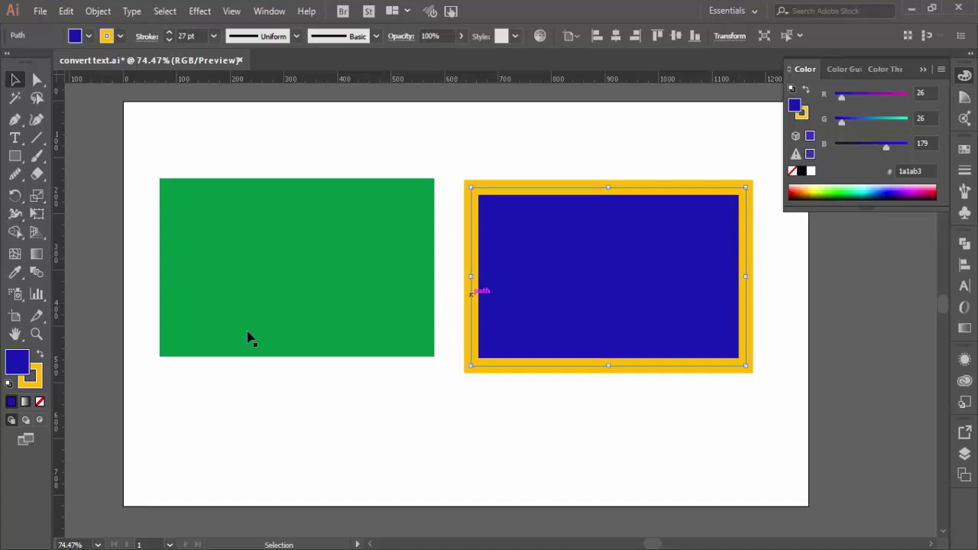
pyautogui.click(41, 378)
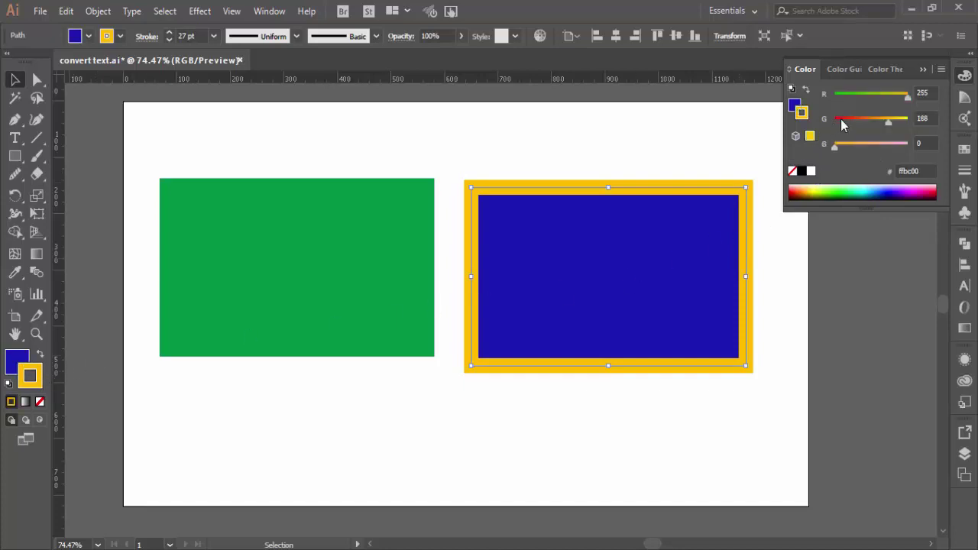
pyautogui.click(841, 119)
# Step: Nudge the green mesh rectangle slightly down to line it up
pyautogui.click(813, 275)
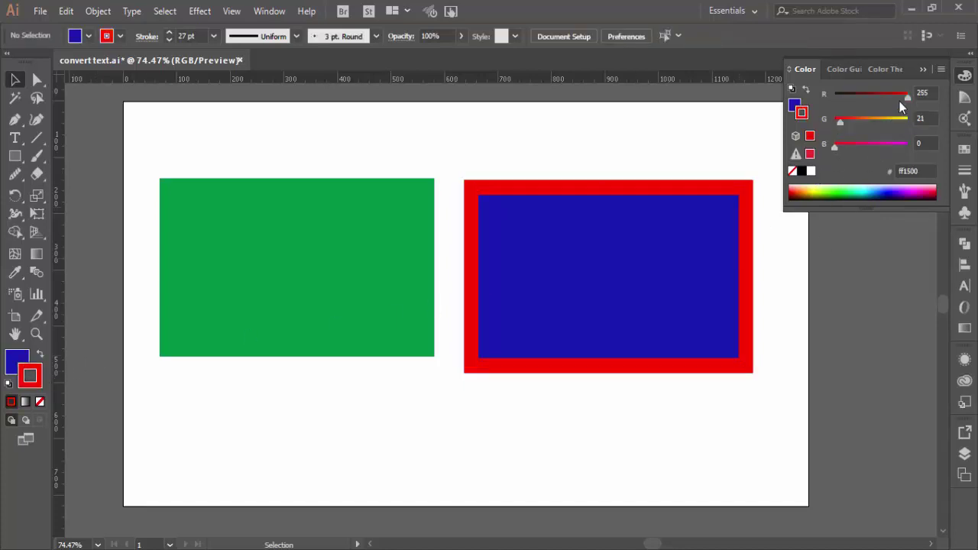
pyautogui.click(924, 71)
pyautogui.moveTo(385, 280); pyautogui.dragTo(386, 288)
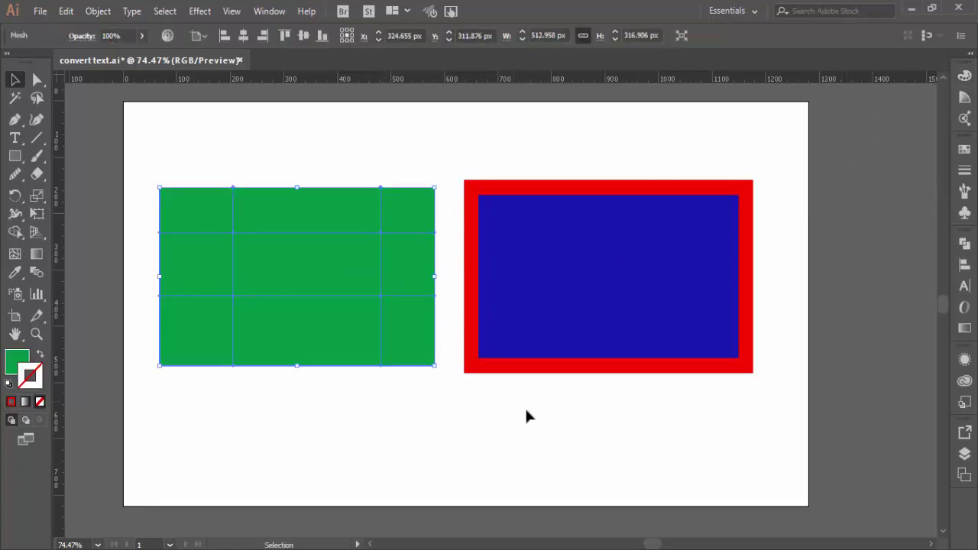
# Step: Click an empty spot on the artboard to deselect the green rectangle
pyautogui.click(522, 411)
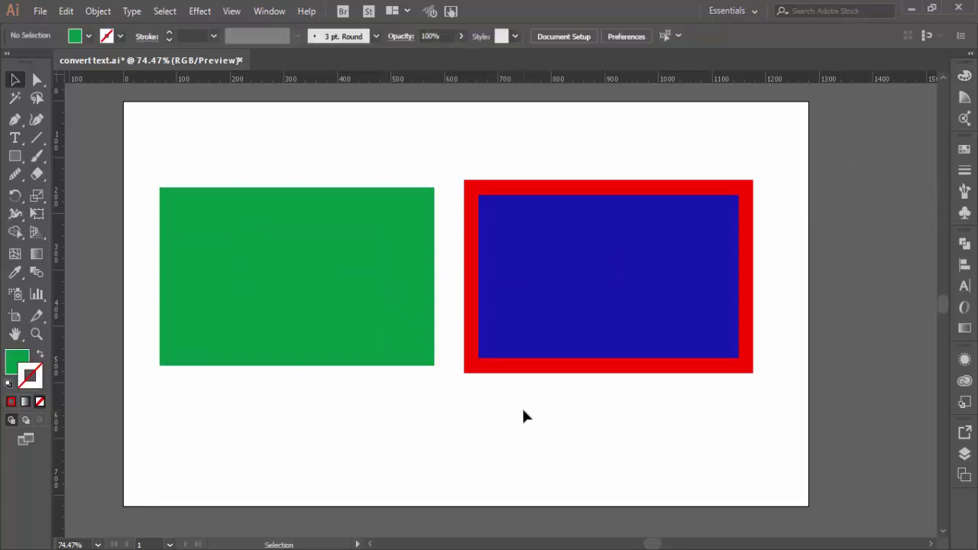